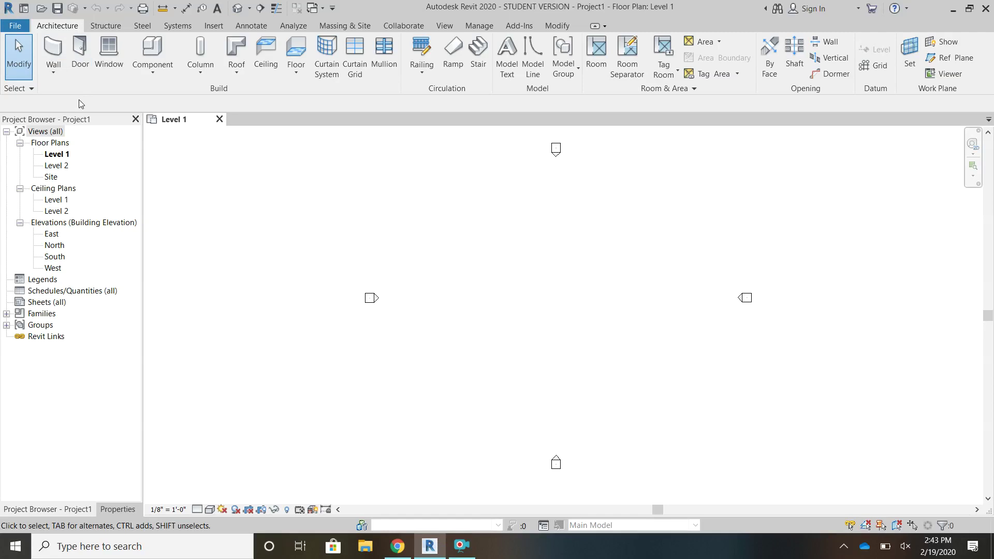
Draw a 112' straight wall horizontally across Level 1 and open the default 3D view
{"action": "left_click", "coordinate": [62, 46]}
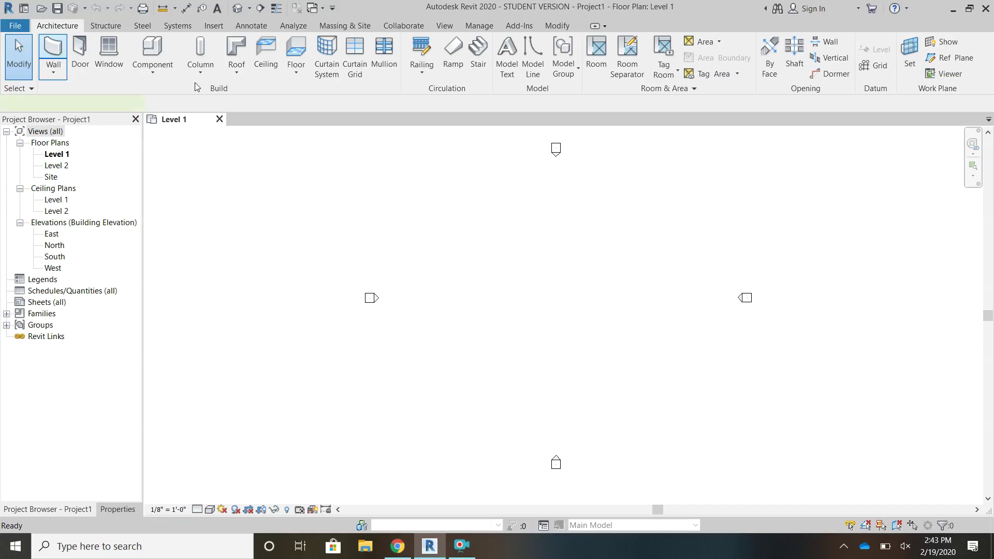
{"action": "left_click", "coordinate": [433, 292]}
{"action": "left_click", "coordinate": [684, 292]}
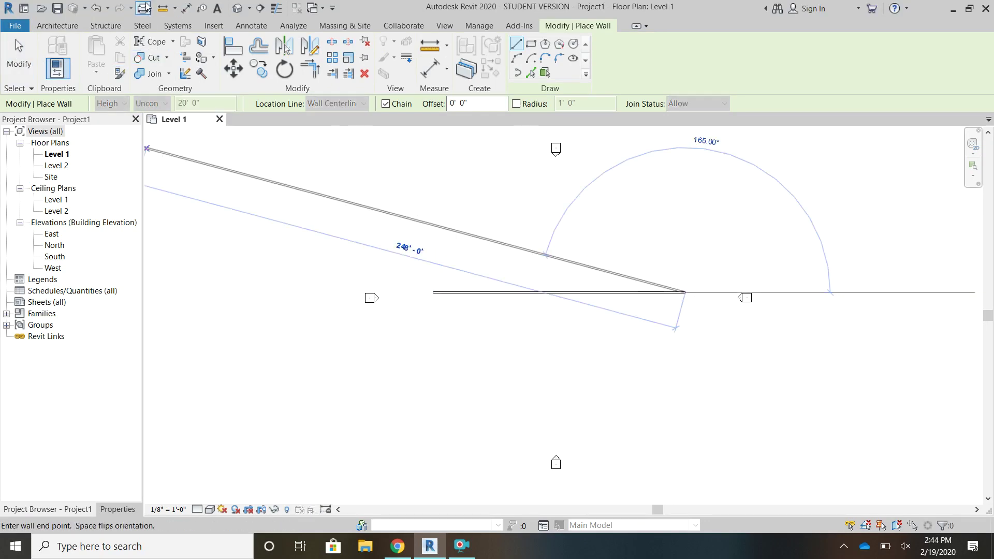
{"action": "left_click", "coordinate": [238, 8]}
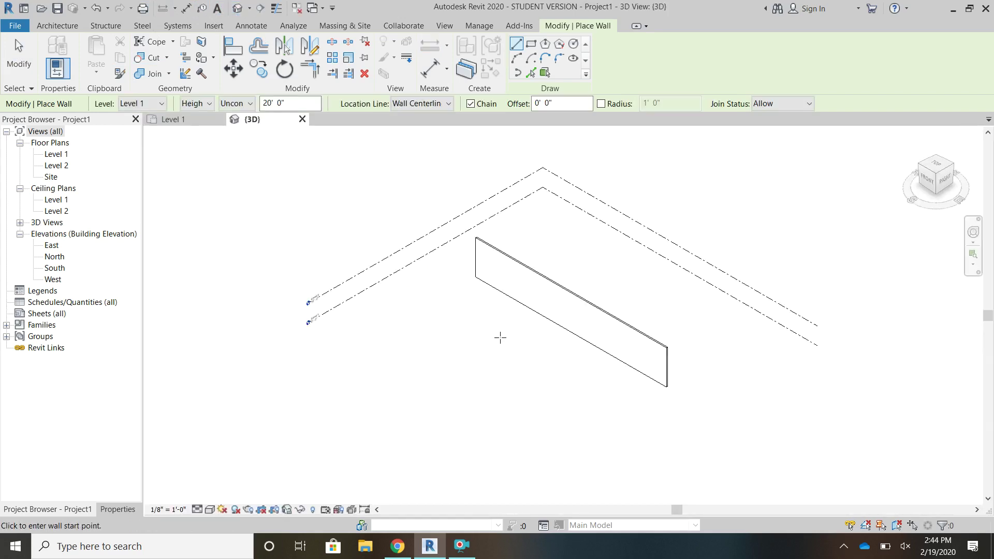
Orbit to face the wall's front, switch to the Realistic visual style, and zoom in
{"action": "middle_click_drag", "start_coordinate": [500, 337], "coordinate": [571, 238], "text": "shift"}
{"action": "scroll", "coordinate": [573, 368], "scroll_direction": "up", "scroll_amount": 1}
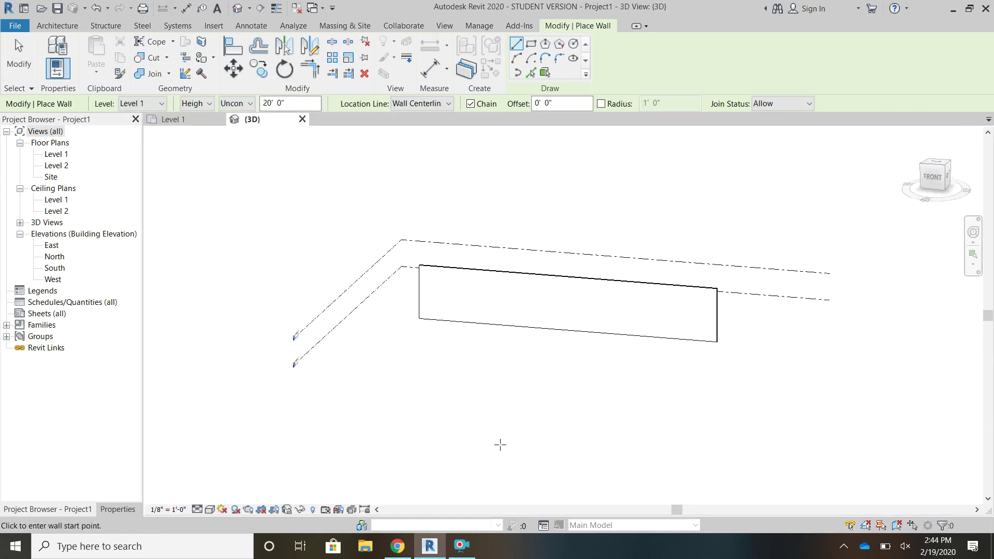
{"action": "left_click", "coordinate": [209, 509]}
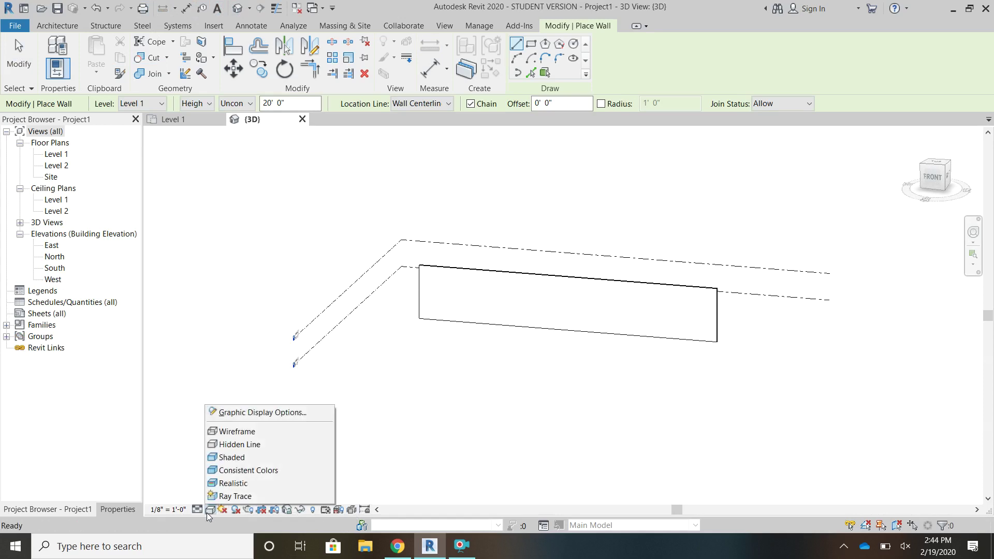
{"action": "left_click", "coordinate": [234, 484]}
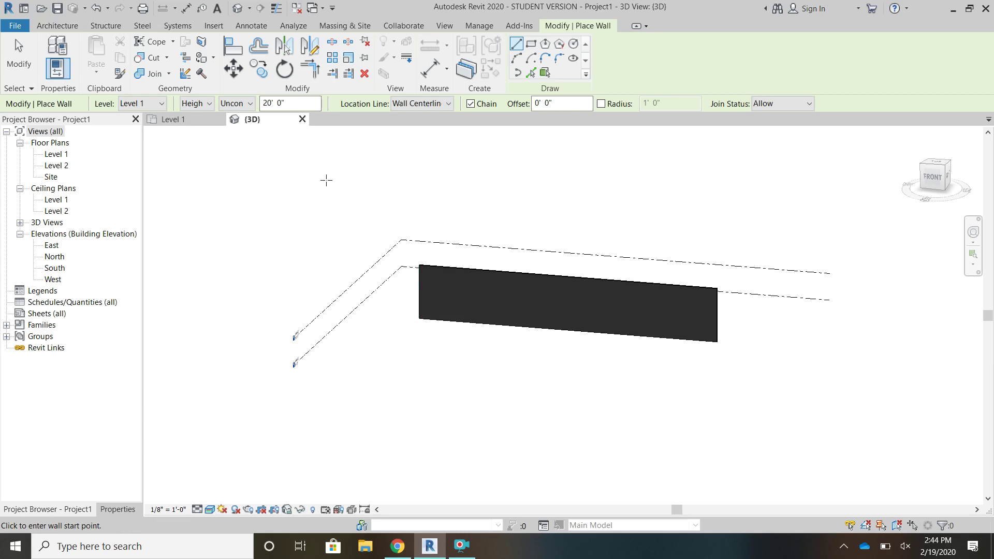
{"action": "scroll", "coordinate": [512, 299], "scroll_direction": "up", "scroll_amount": 1}
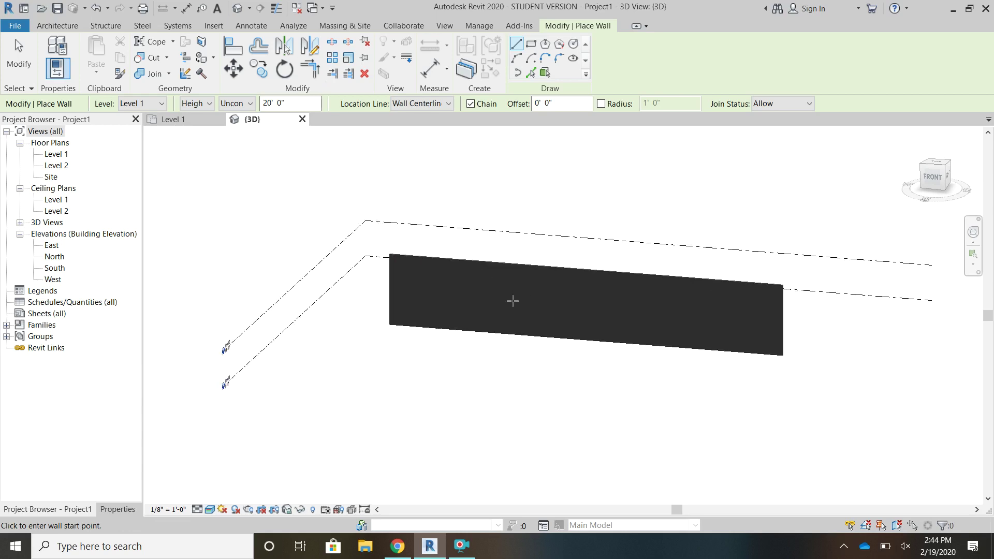
{"action": "scroll", "coordinate": [512, 300], "scroll_direction": "up", "scroll_amount": 1}
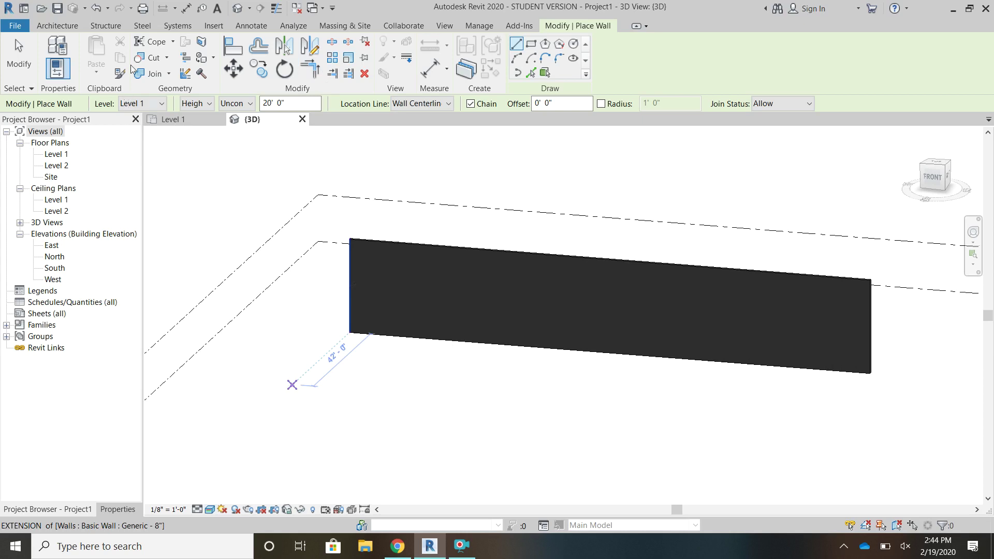
Paint the wall's front face with the Default Form material
{"action": "left_click", "coordinate": [201, 58]}
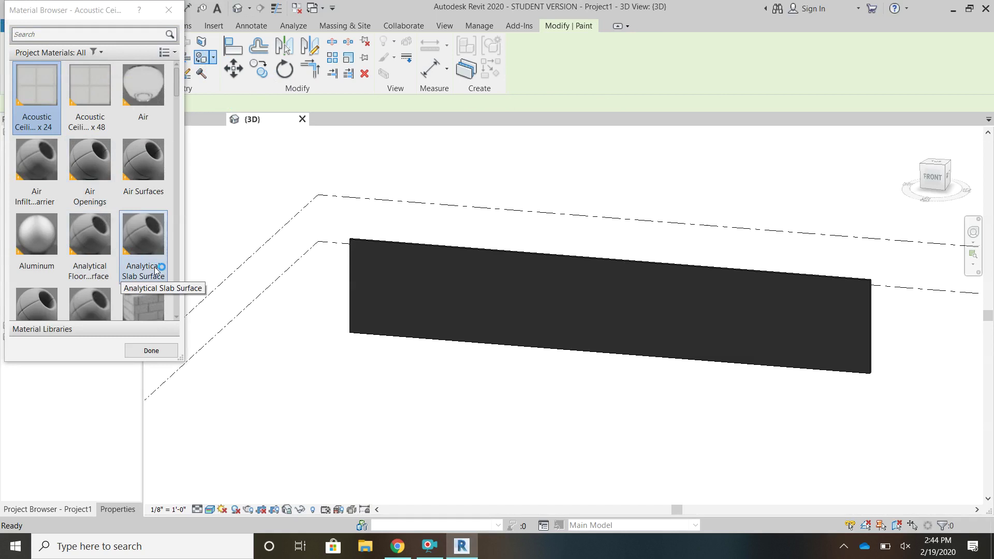
{"action": "scroll", "coordinate": [118, 252], "scroll_direction": "down", "scroll_amount": 5}
{"action": "scroll", "coordinate": [114, 214], "scroll_direction": "up", "scroll_amount": 3}
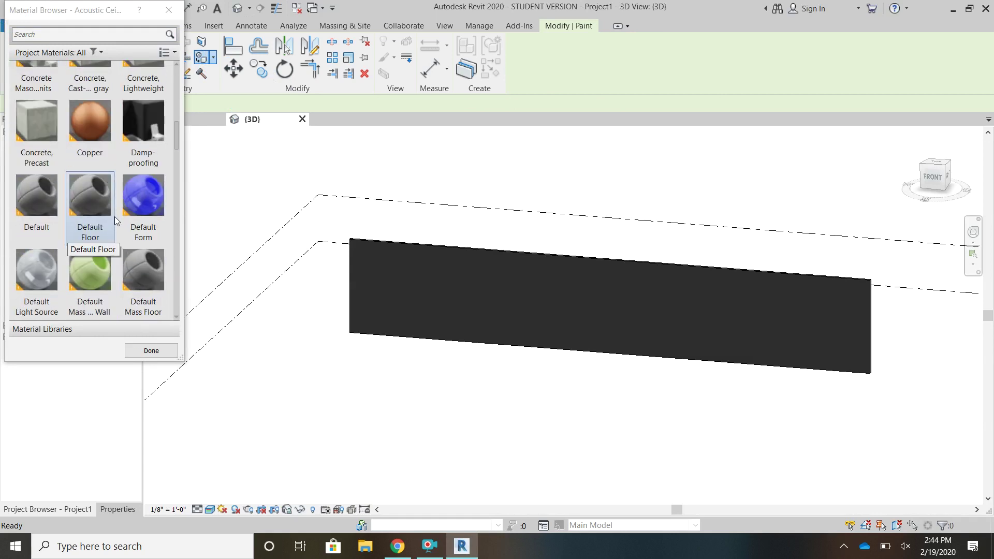
{"action": "left_click", "coordinate": [138, 202]}
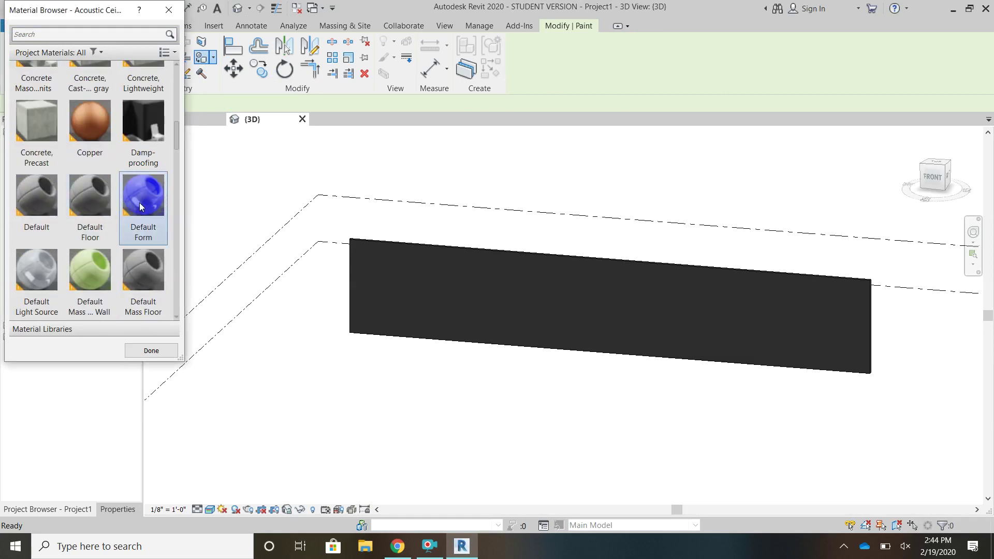
{"action": "left_click", "coordinate": [436, 301]}
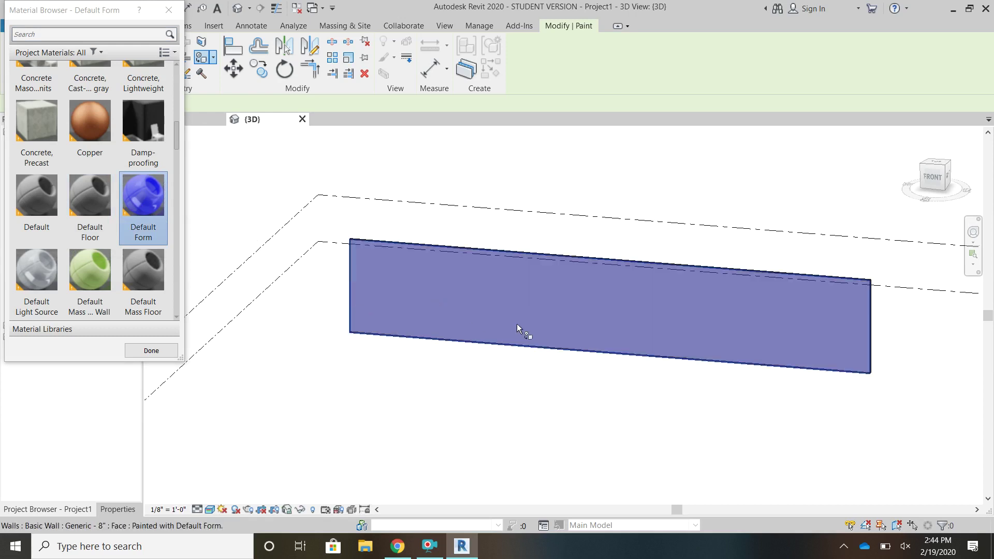
Repaint the wall face with the Oak Flooring material
{"action": "scroll", "coordinate": [112, 266], "scroll_direction": "down", "scroll_amount": 3}
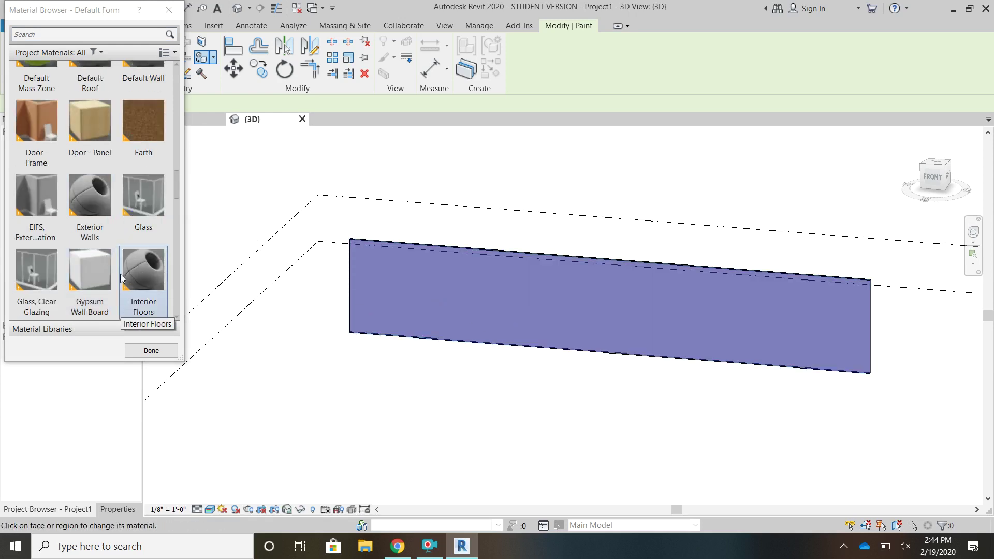
{"action": "scroll", "coordinate": [103, 272], "scroll_direction": "down", "scroll_amount": 3}
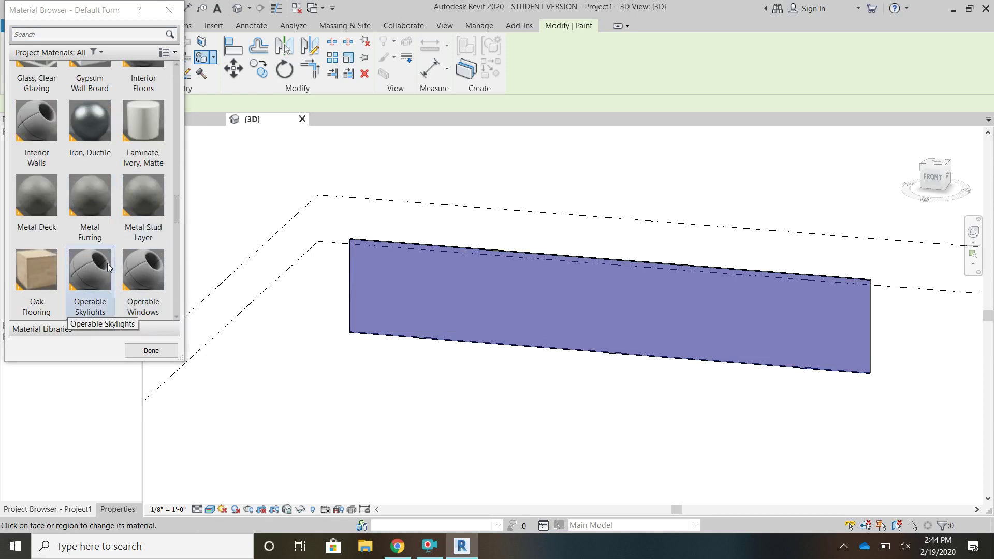
{"action": "left_click", "coordinate": [36, 281]}
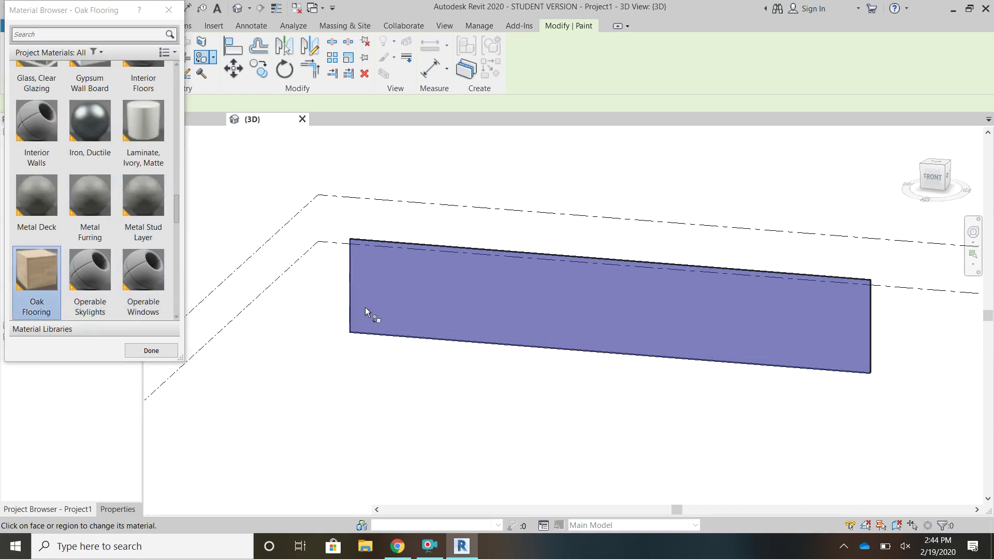
{"action": "left_click", "coordinate": [399, 296]}
Paint the wall face back to Default Form and close the Material Browser
{"action": "scroll", "coordinate": [119, 259], "scroll_direction": "up", "scroll_amount": 6}
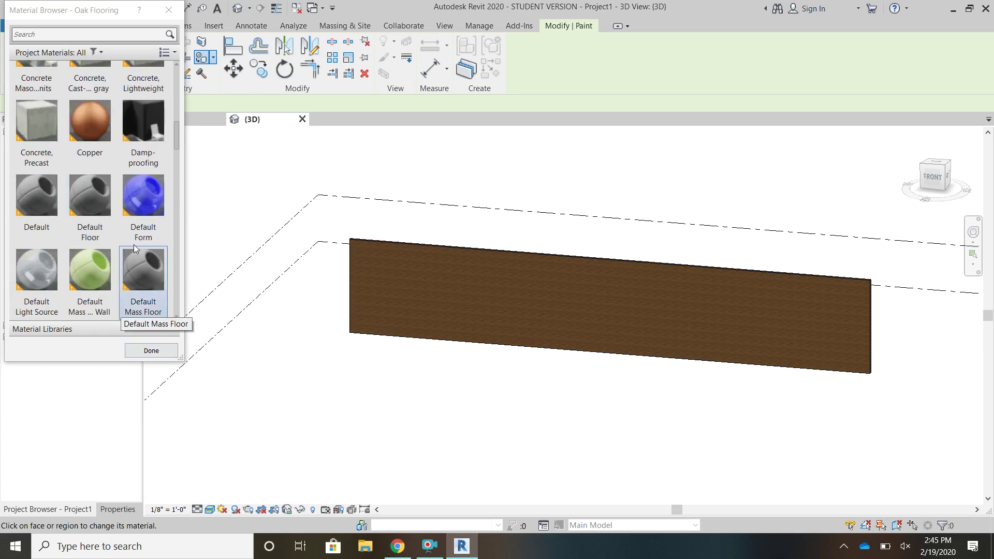
{"action": "left_click", "coordinate": [144, 226]}
{"action": "left_click", "coordinate": [427, 305]}
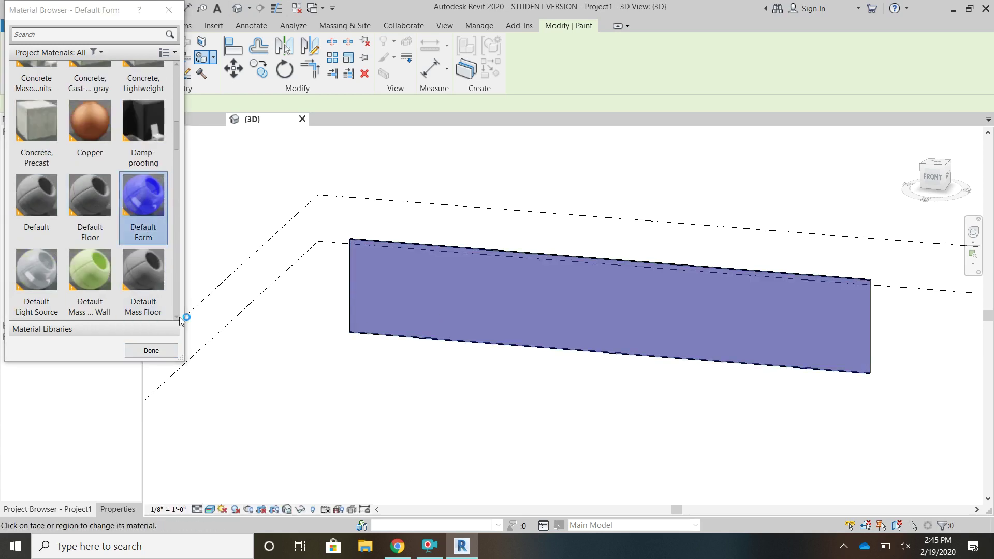
{"action": "scroll", "coordinate": [119, 235], "scroll_direction": "up", "scroll_amount": 5}
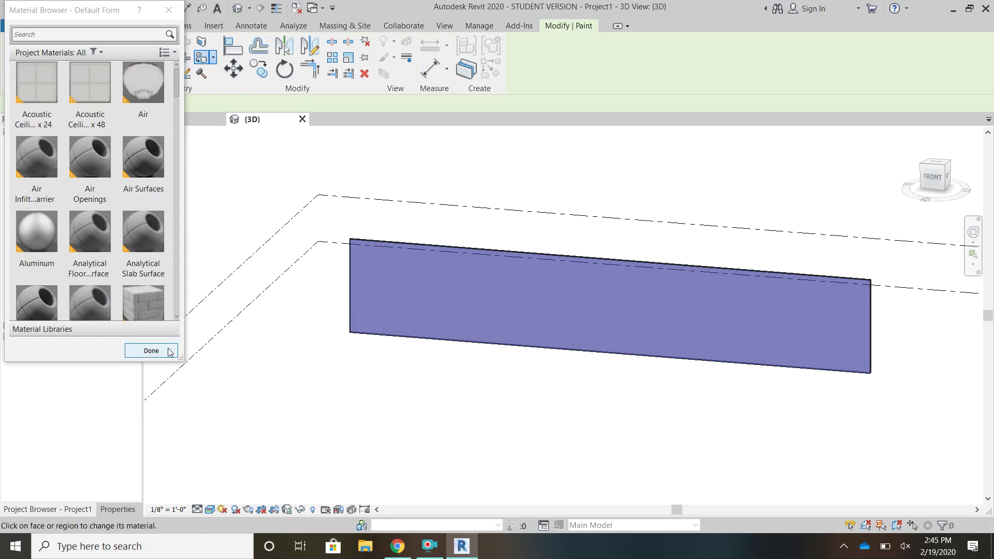
{"action": "left_click", "coordinate": [152, 351]}
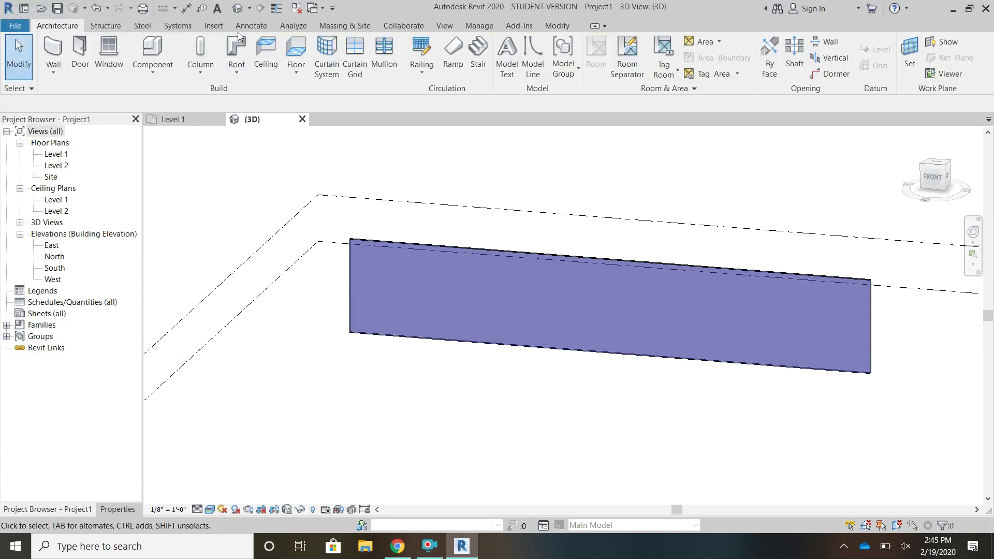
Open the Material Browser from Manage > Materials
{"action": "left_click", "coordinate": [101, 26]}
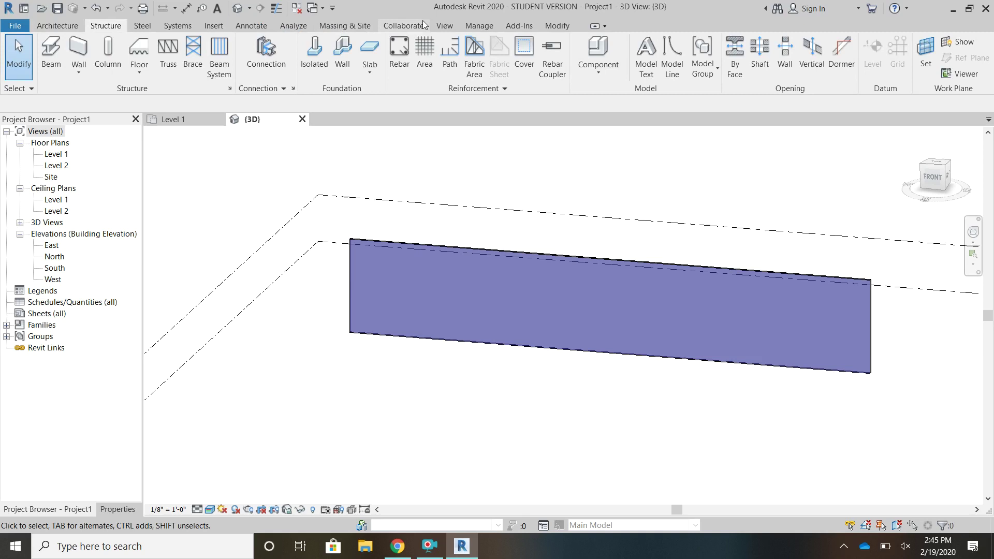
{"action": "left_click", "coordinate": [468, 28]}
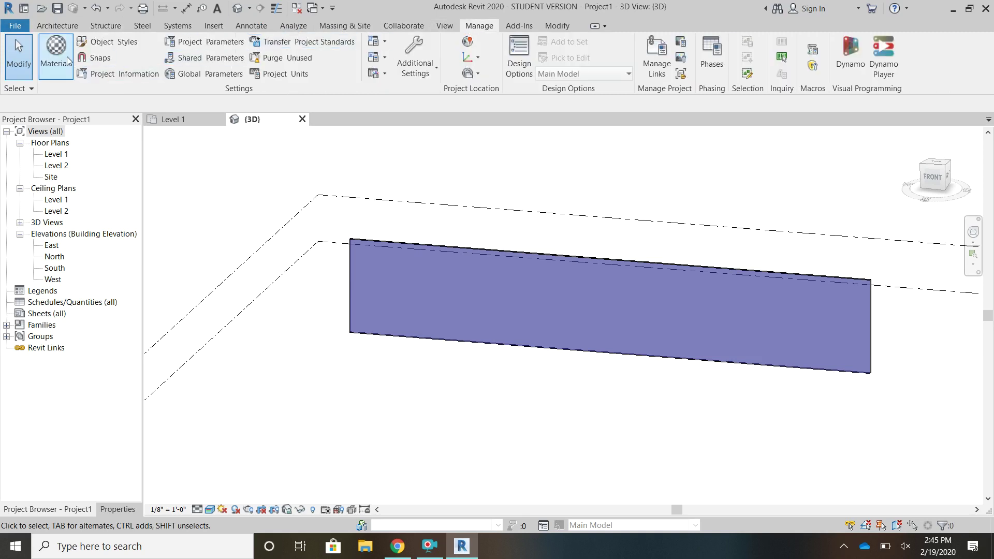
{"action": "left_click", "coordinate": [68, 61]}
{"action": "left_click", "coordinate": [55, 69]}
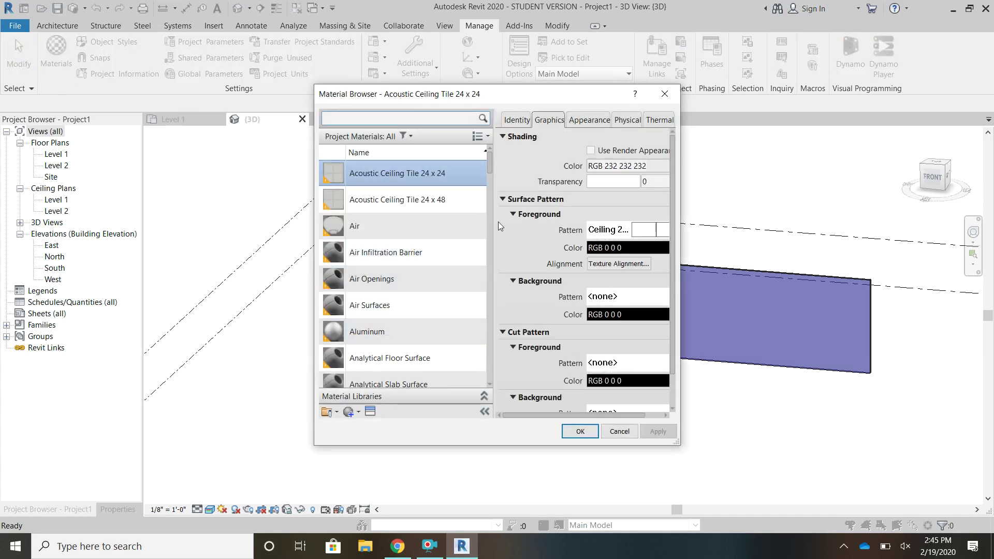
Widen the Material Browser and view Acoustic Ceiling Tile 24 x 24 appearance properties
{"action": "scroll", "coordinate": [451, 274], "scroll_direction": "down", "scroll_amount": 2}
{"action": "scroll", "coordinate": [451, 273], "scroll_direction": "up", "scroll_amount": 2}
{"action": "left_click_drag", "start_coordinate": [676, 444], "coordinate": [868, 445]}
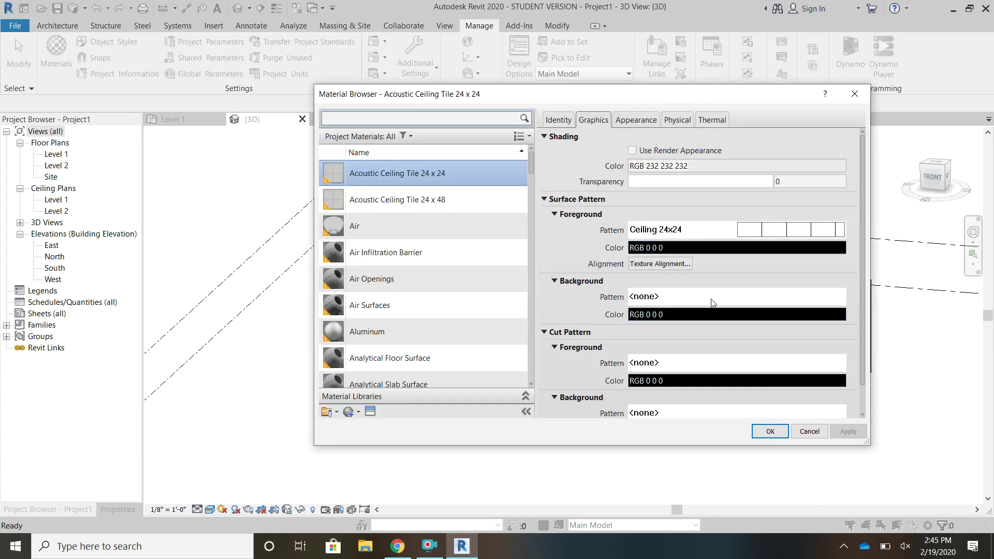
{"action": "left_click", "coordinate": [646, 124]}
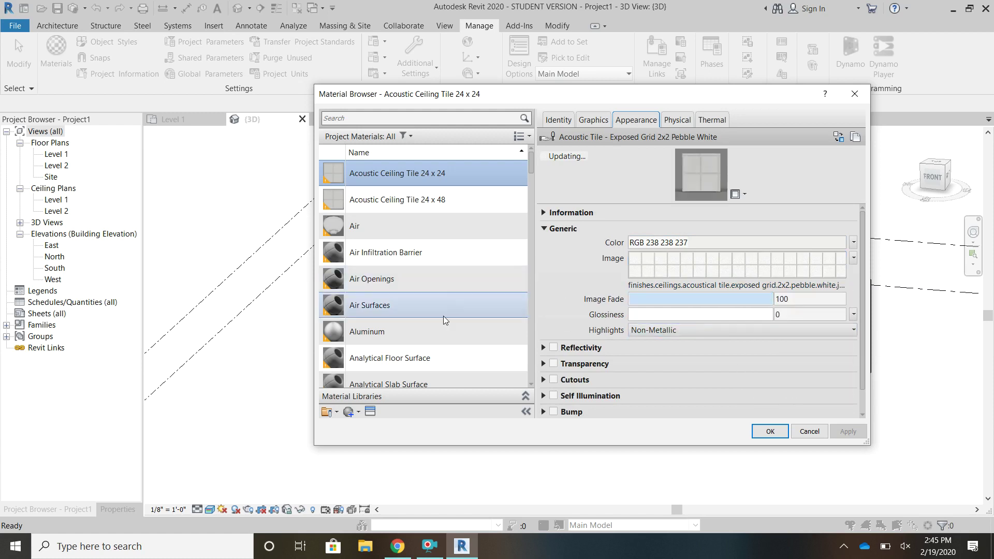
{"action": "scroll", "coordinate": [433, 311], "scroll_direction": "down", "scroll_amount": 5}
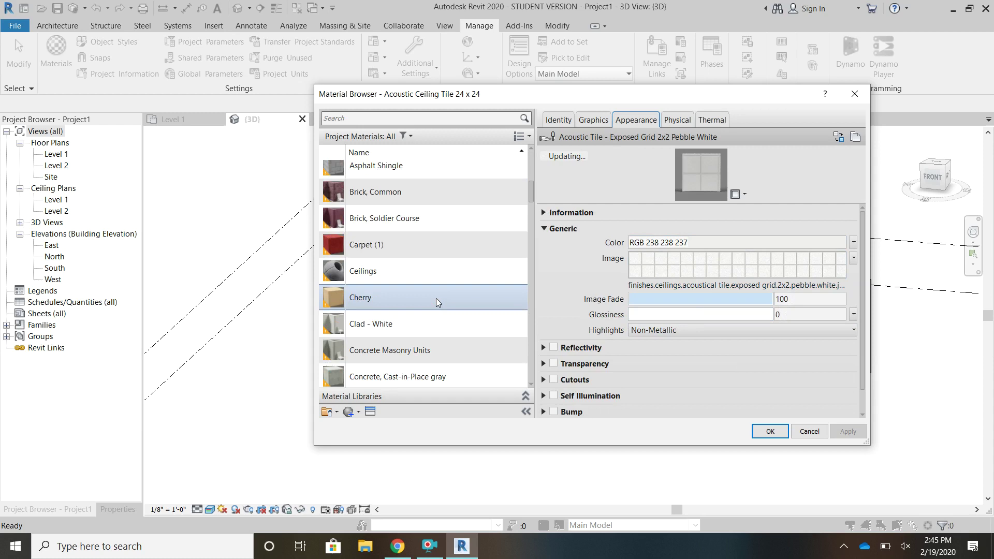
{"action": "scroll", "coordinate": [435, 298], "scroll_direction": "down", "scroll_amount": 8}
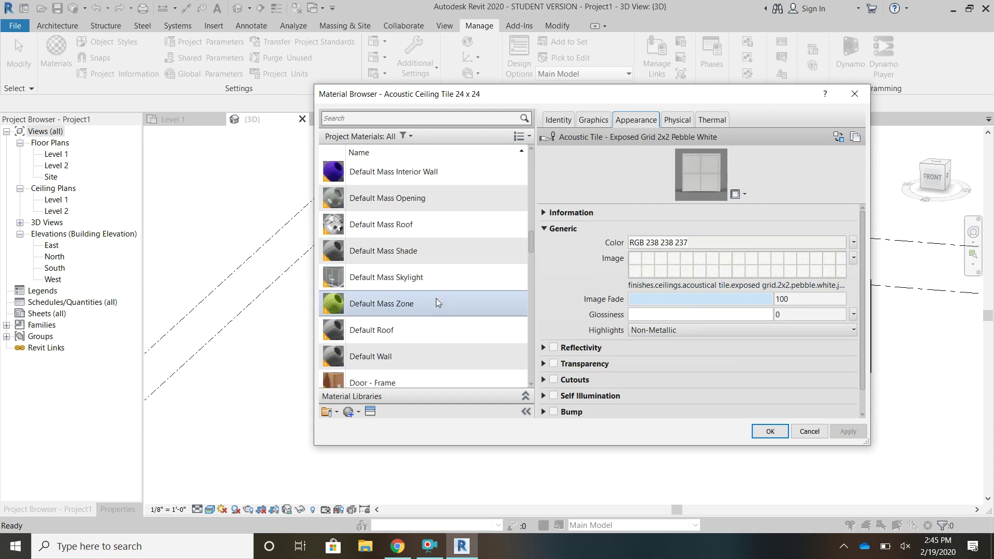
{"action": "scroll", "coordinate": [435, 303], "scroll_direction": "down", "scroll_amount": 7}
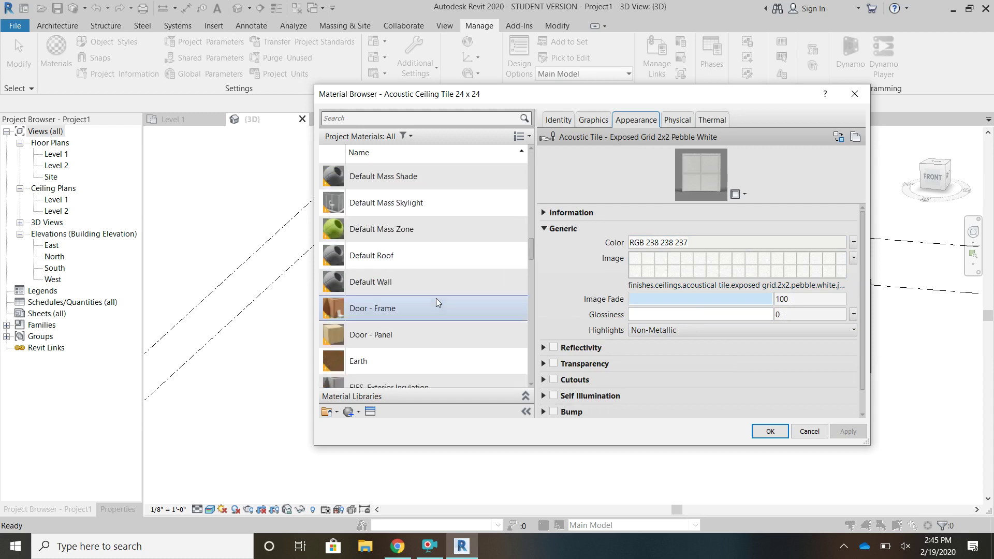
{"action": "left_click", "coordinate": [353, 414]}
Create a new material and rename Default New Material to 'tutorial'
{"action": "left_click", "coordinate": [365, 431]}
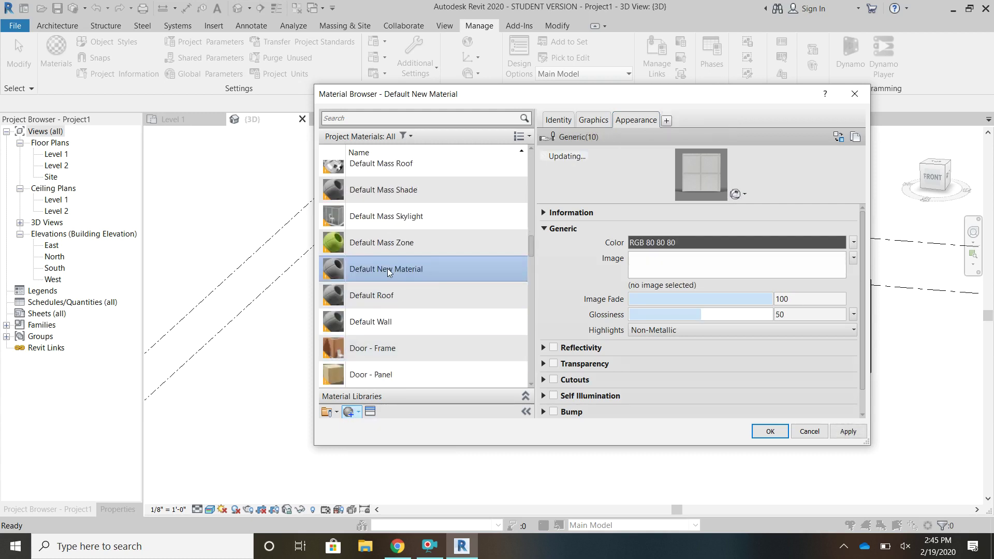
{"action": "right_click", "coordinate": [408, 270]}
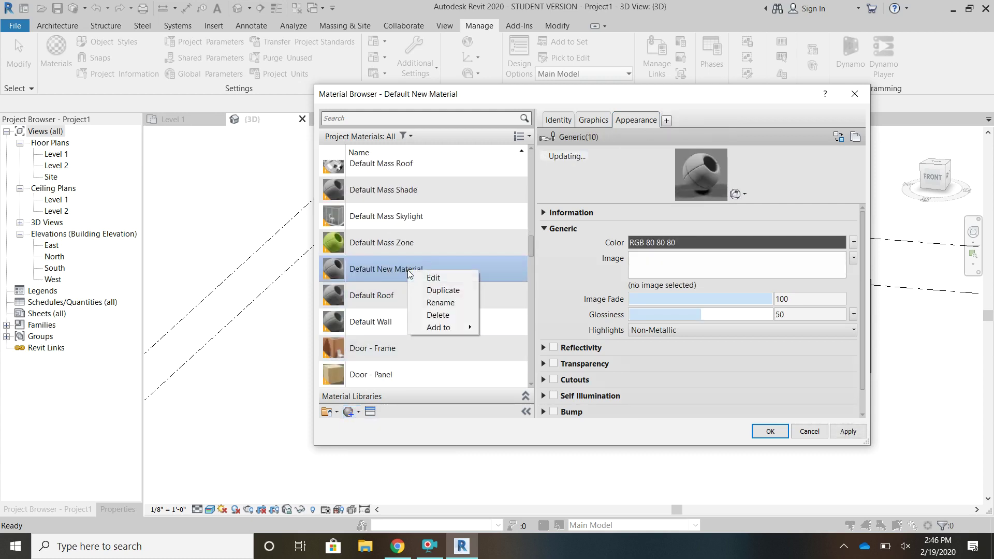
{"action": "left_click", "coordinate": [440, 303]}
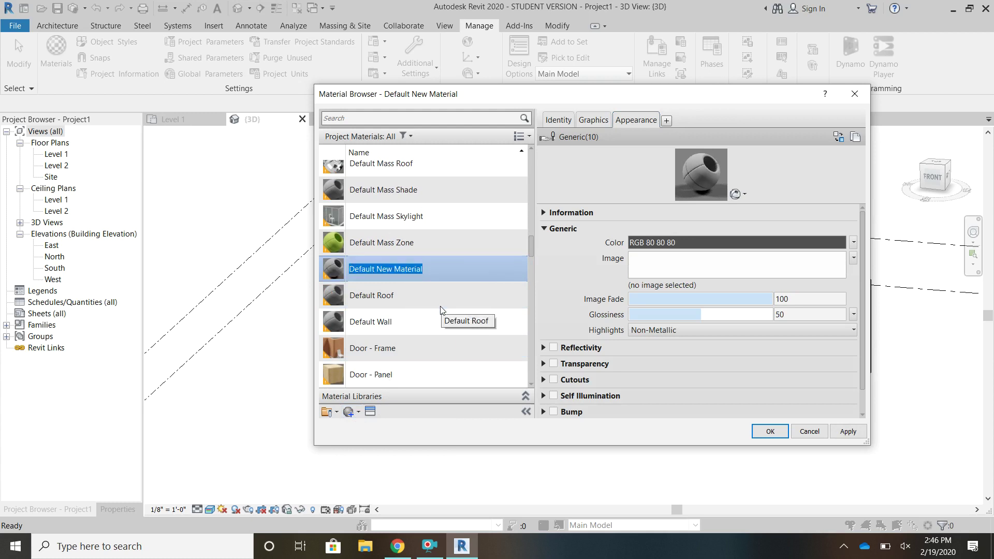
{"action": "type", "text": "tutorial"}
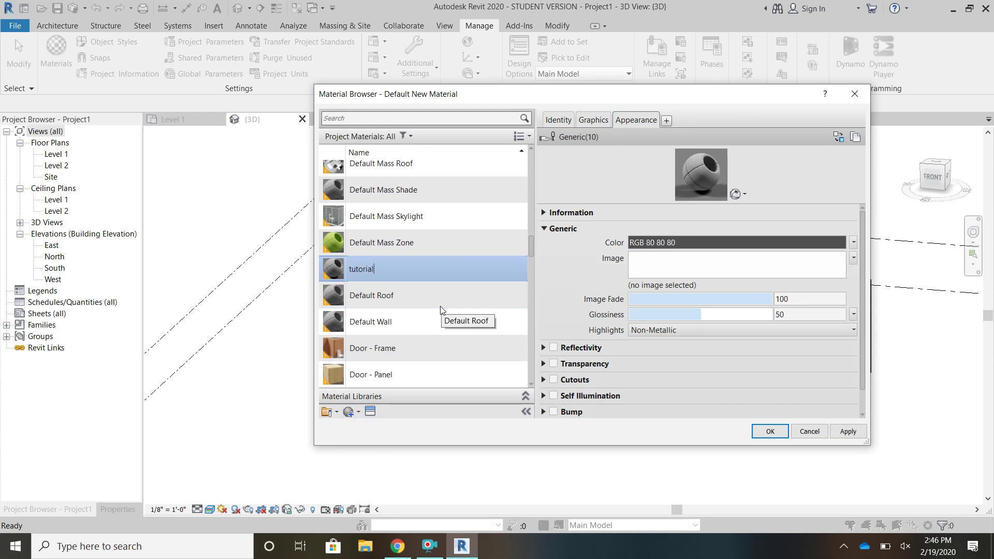
Change the tutorial material's shading colour from grey to pink RGB 255-128-192
{"action": "left_click", "coordinate": [604, 124]}
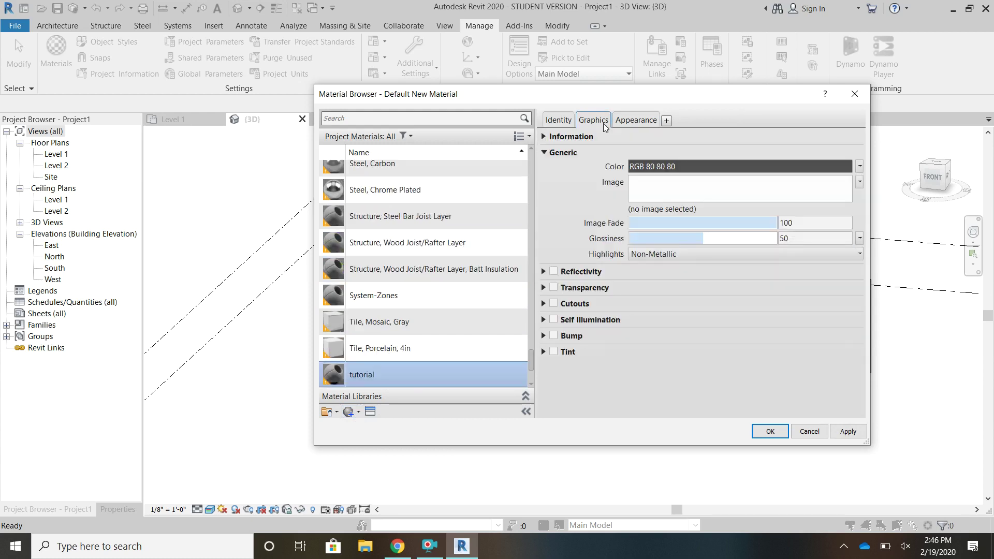
{"action": "left_click", "coordinate": [657, 166]}
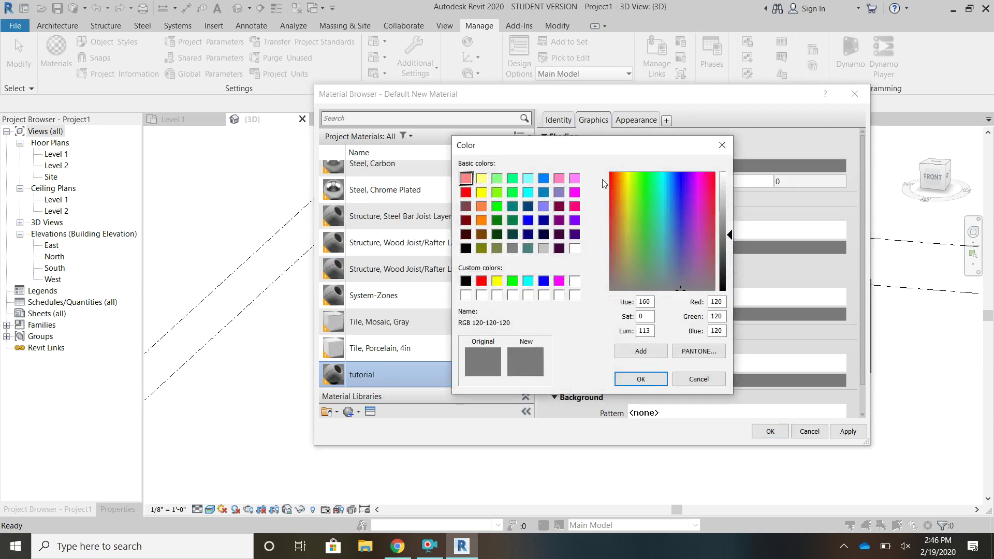
{"action": "left_click", "coordinate": [562, 179]}
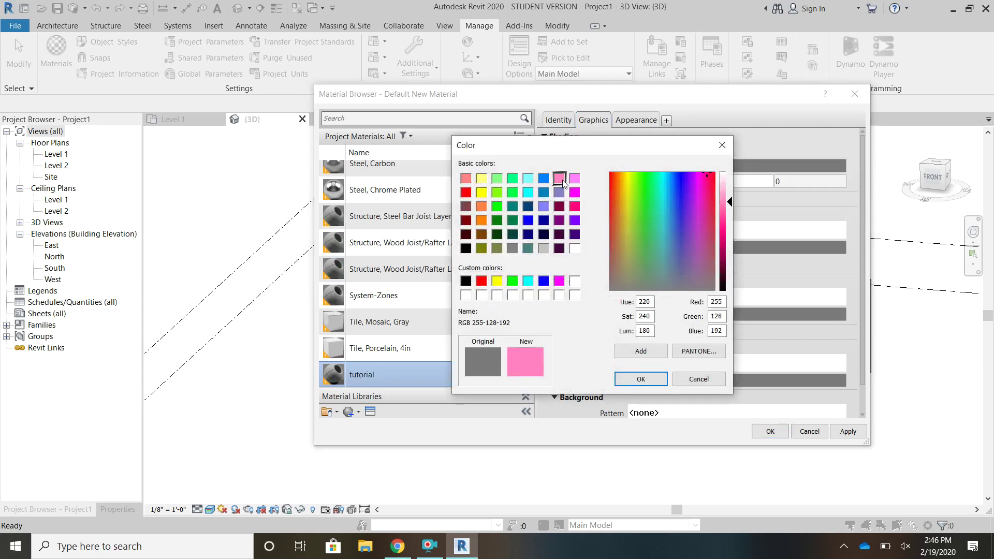
{"action": "left_click", "coordinate": [653, 379]}
Open the tutorial material's Appearance image picker twice, dismissing it without choosing a texture
{"action": "left_click", "coordinate": [624, 120]}
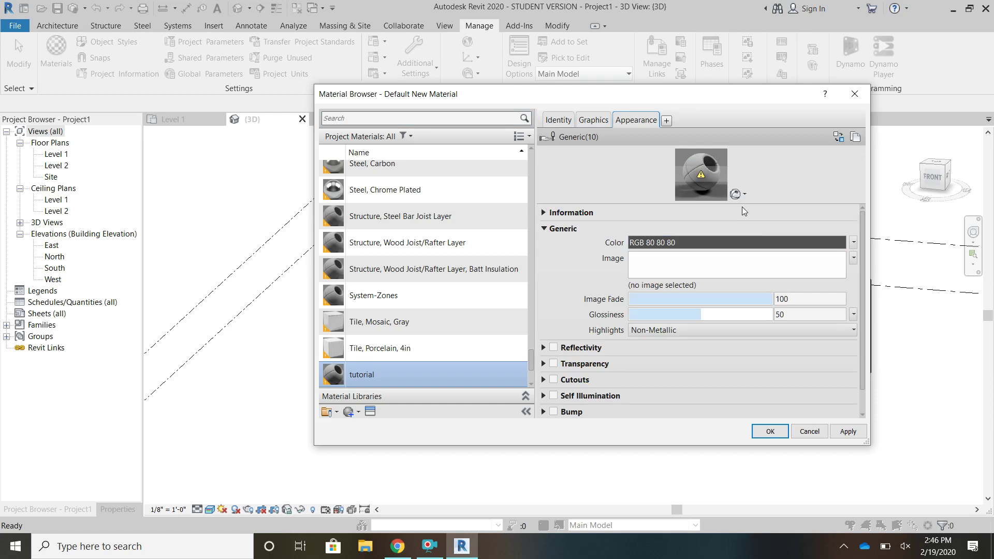
{"action": "left_click", "coordinate": [691, 268]}
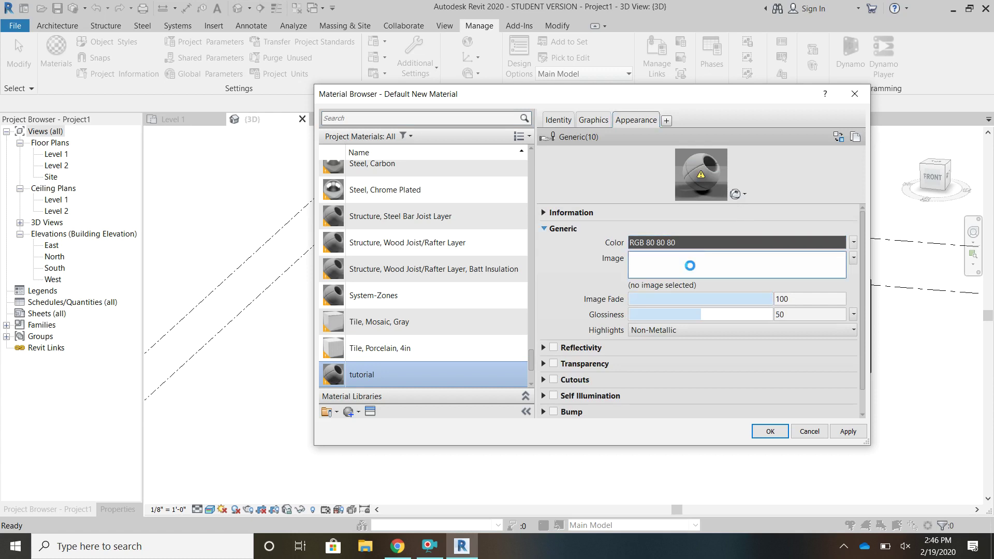
{"action": "left_click", "coordinate": [689, 268]}
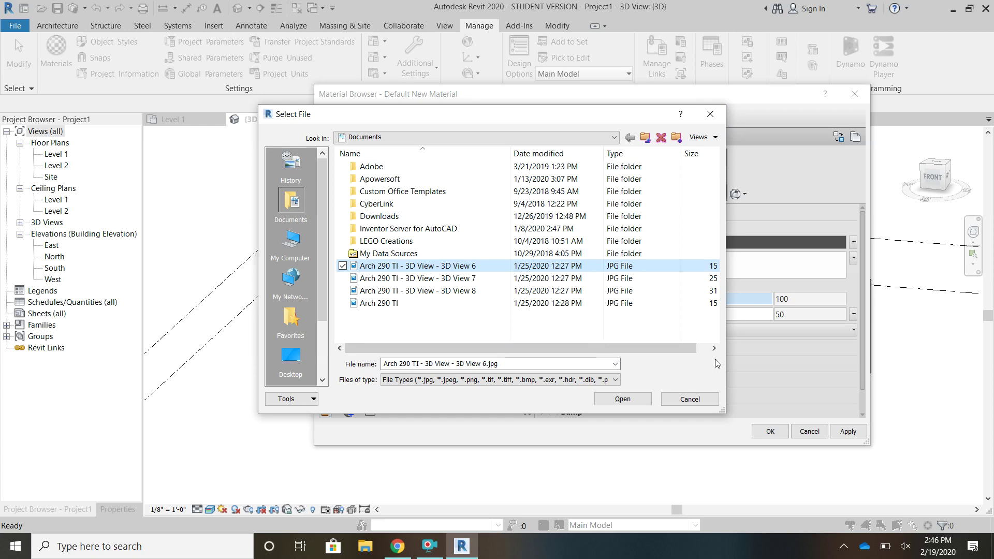
{"action": "left_click", "coordinate": [713, 400]}
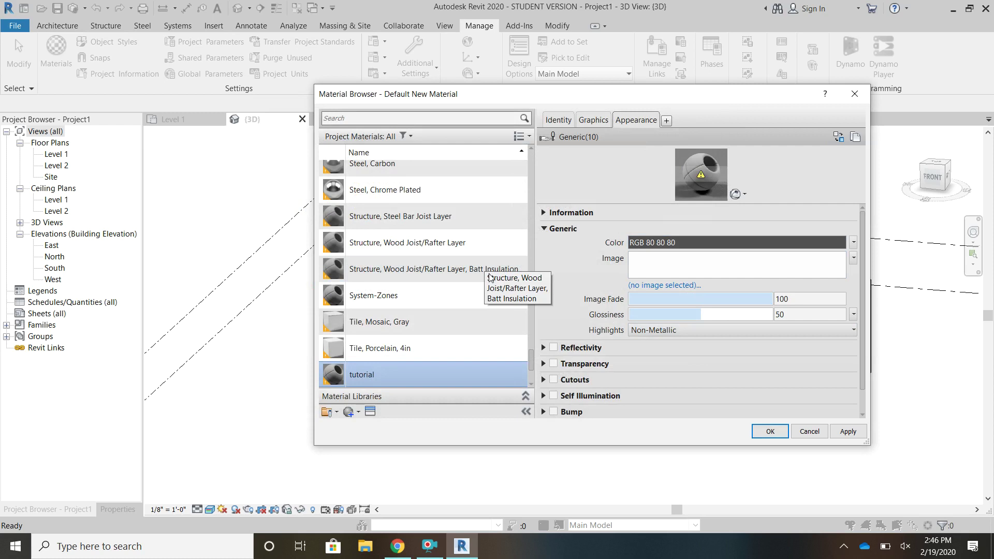
{"action": "scroll", "coordinate": [491, 279], "scroll_direction": "down", "scroll_amount": 2}
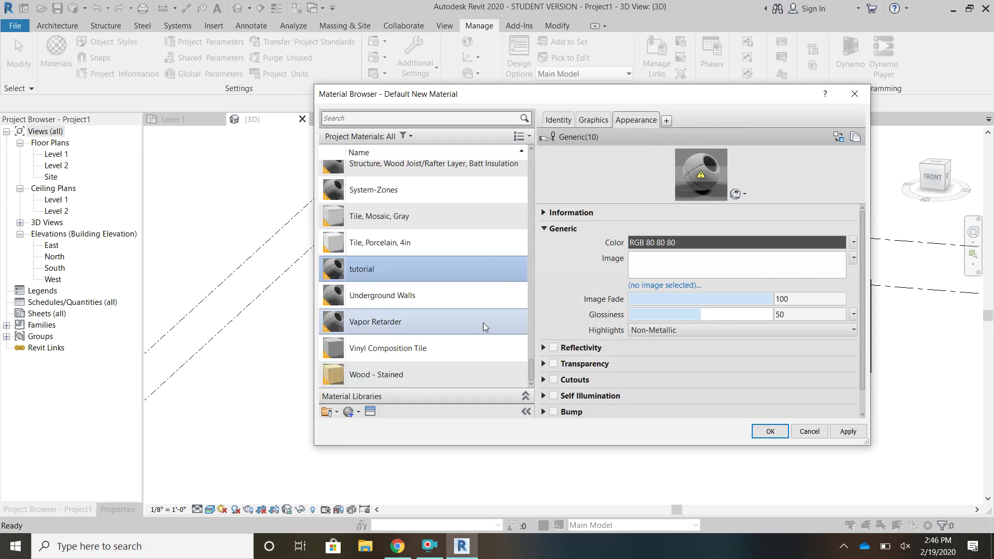
{"action": "scroll", "coordinate": [480, 297], "scroll_direction": "up", "scroll_amount": 5}
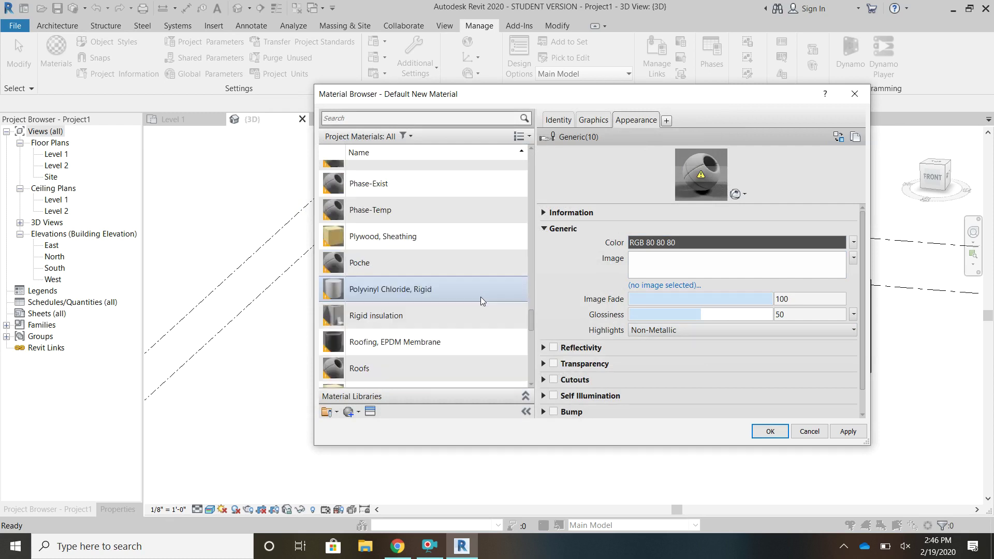
{"action": "left_click", "coordinate": [775, 274]}
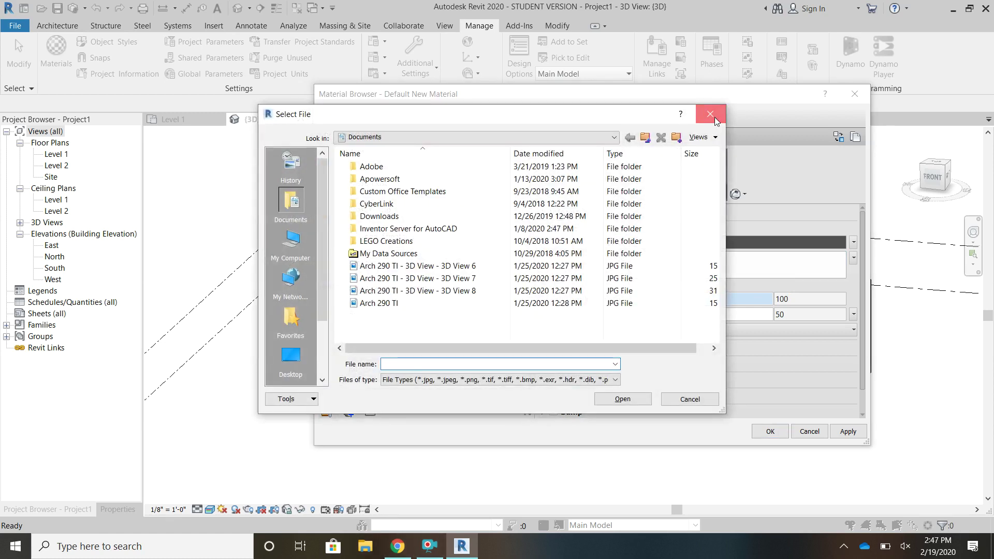
{"action": "left_click", "coordinate": [710, 114]}
Search Google for 'stone', refine the query to 'stone walls', and show Images results
{"action": "left_click", "coordinate": [397, 546]}
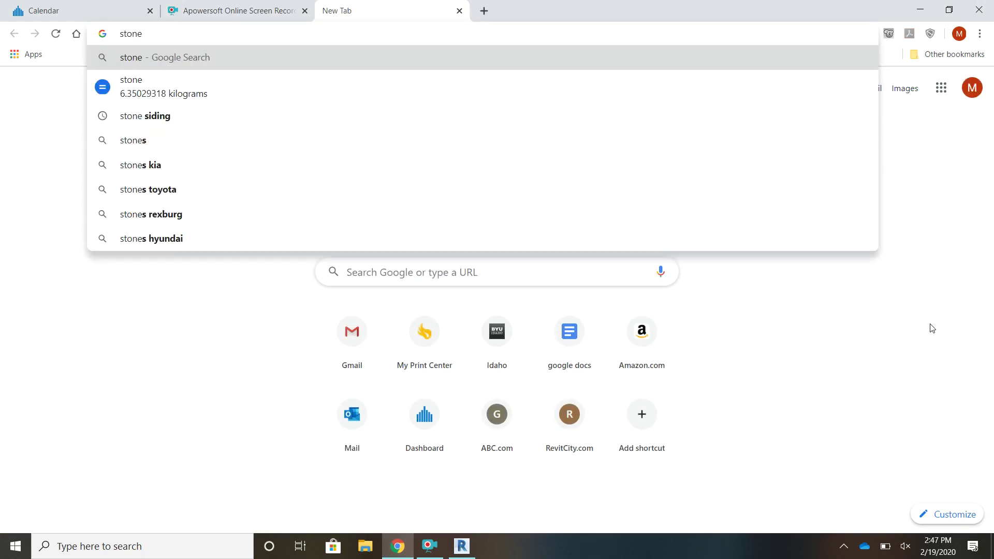
{"action": "key", "text": "Return"}
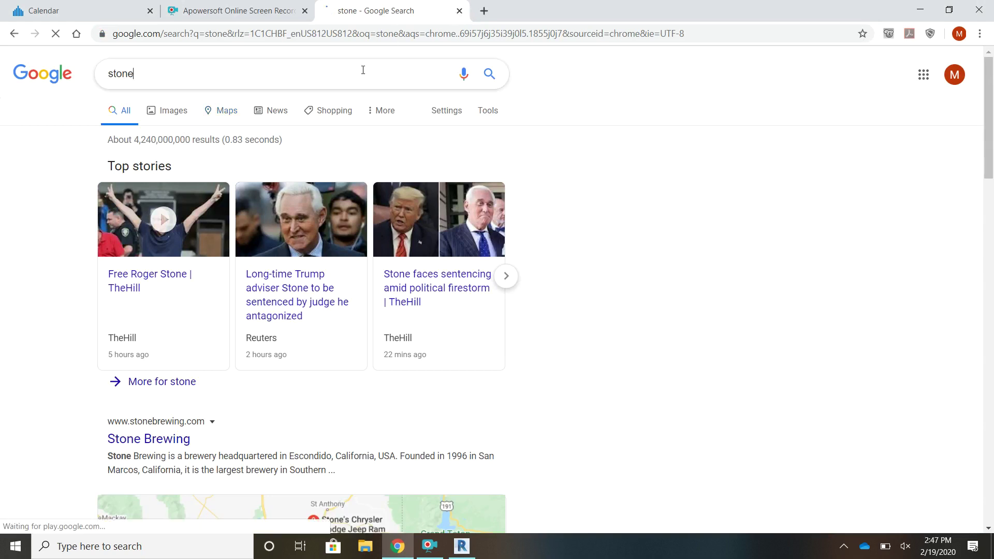
{"action": "double_click", "coordinate": [292, 81]}
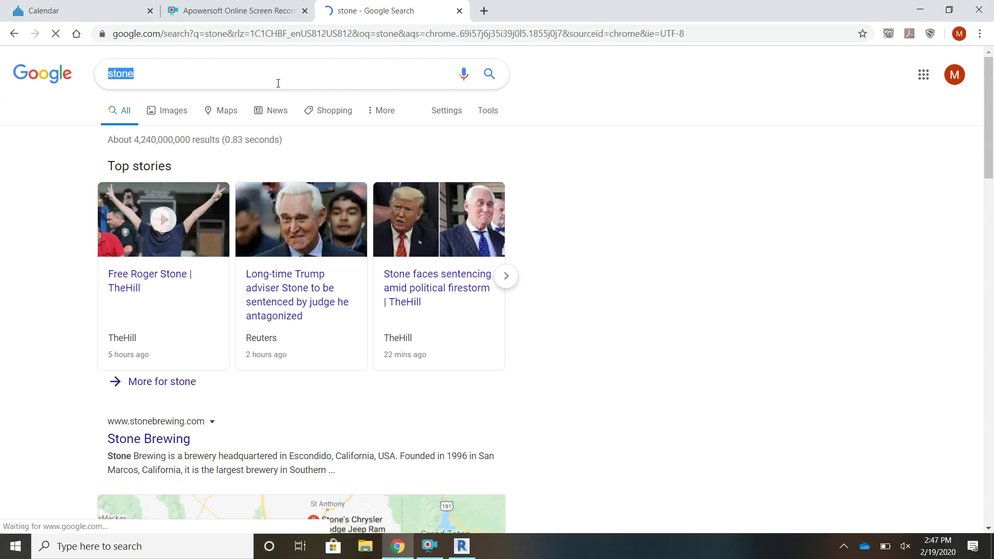
{"action": "key", "text": "BackSpace"}
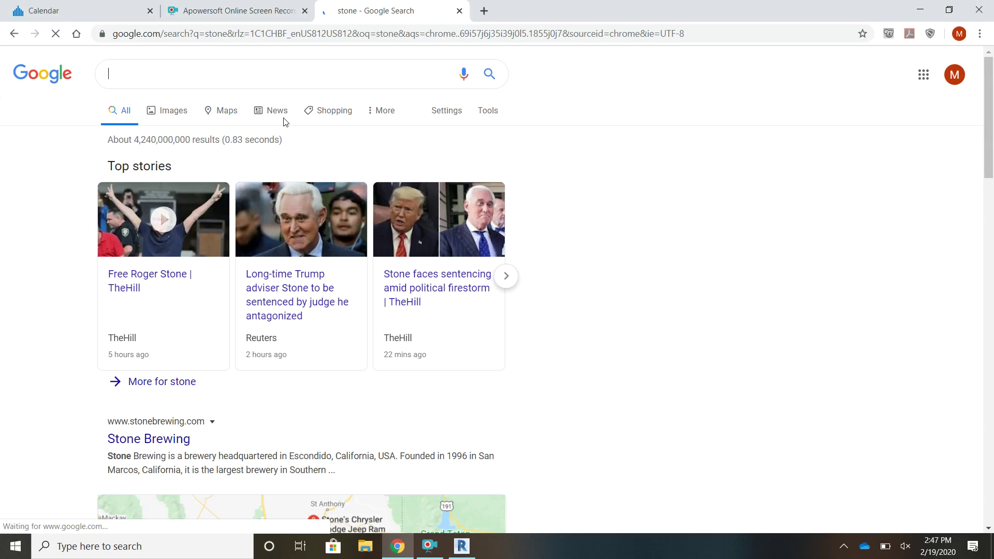
{"action": "left_click", "coordinate": [422, 554]}
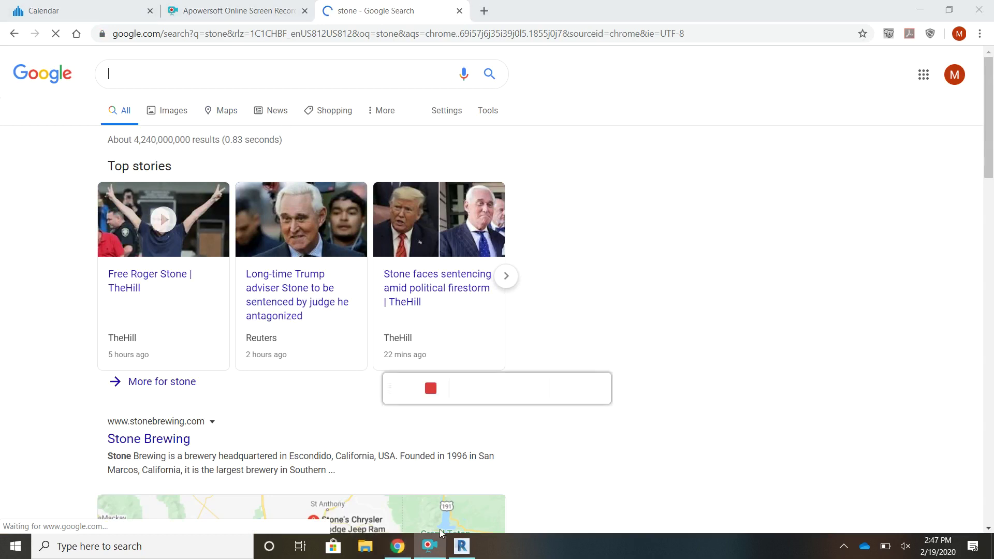
{"action": "left_click", "coordinate": [414, 395]}
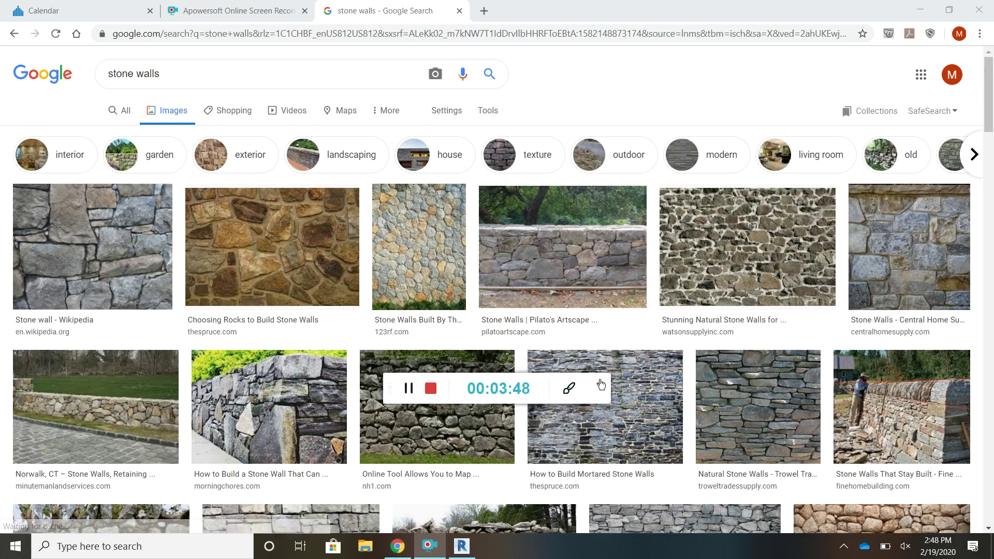
Save the Wikipedia stone wall photo as JPEG Stone_wall_Co_Cork in Presentation Graphics
{"action": "left_click", "coordinate": [600, 383]}
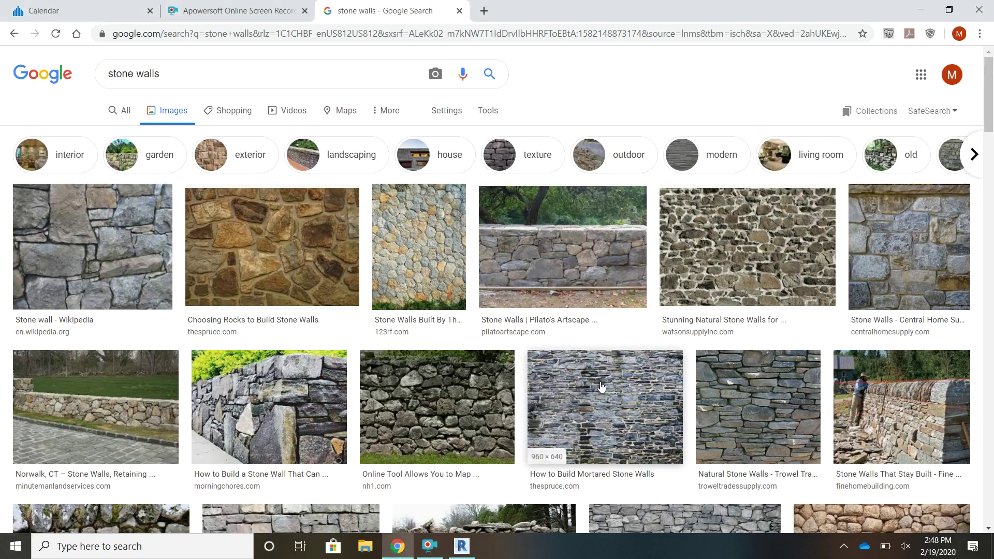
{"action": "left_click", "coordinate": [93, 234]}
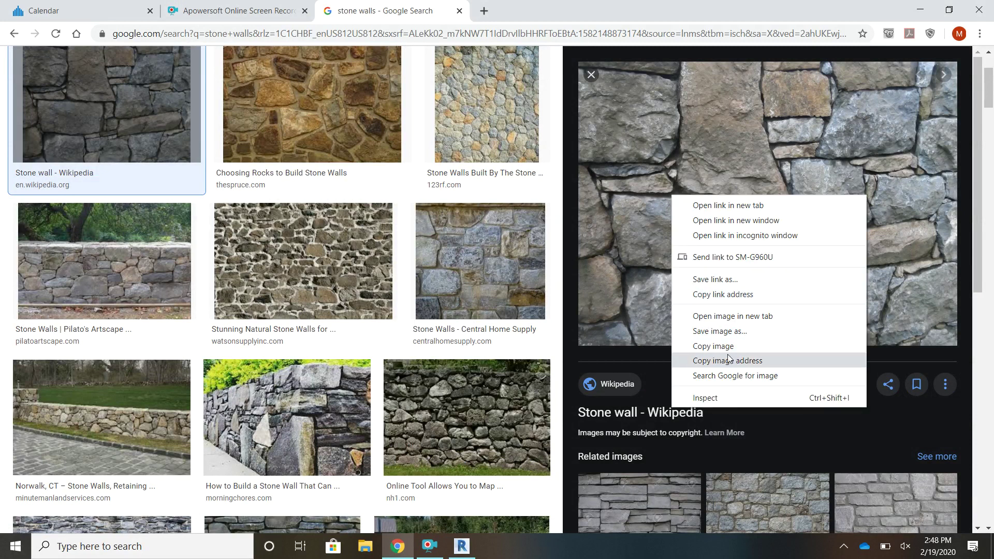
{"action": "left_click", "coordinate": [719, 337]}
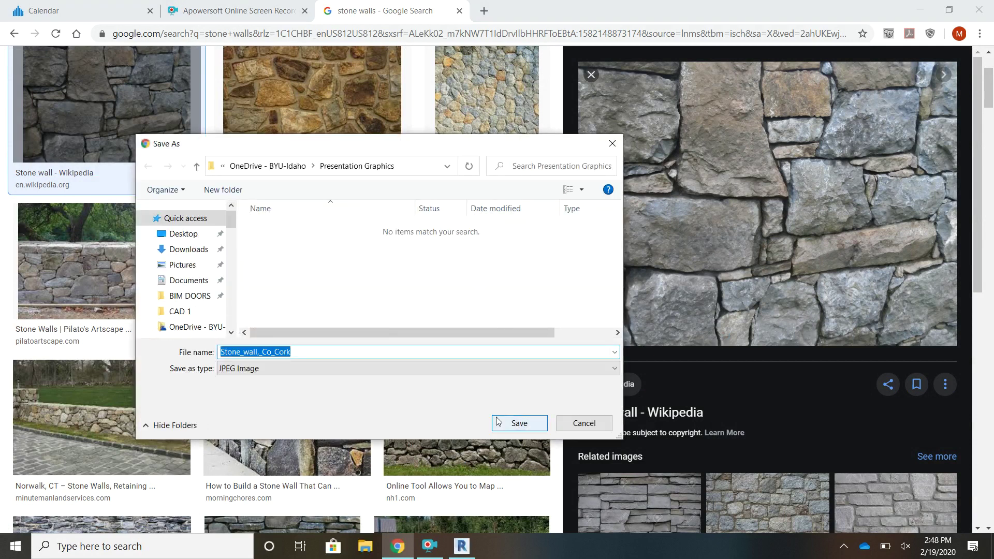
{"action": "left_click", "coordinate": [509, 427]}
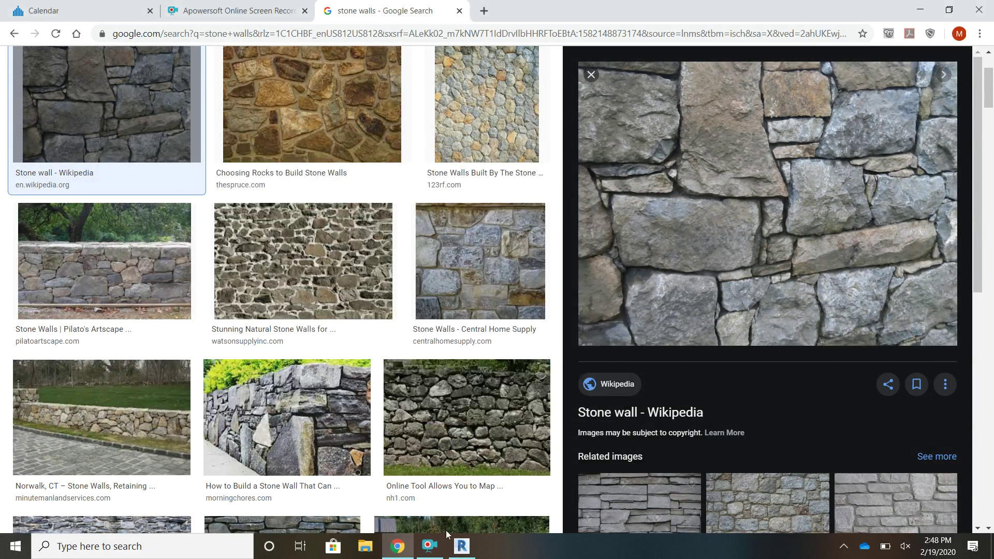
Back in Revit, open the material's image picker and browse History, Documents and This PC
{"action": "left_click", "coordinate": [461, 546]}
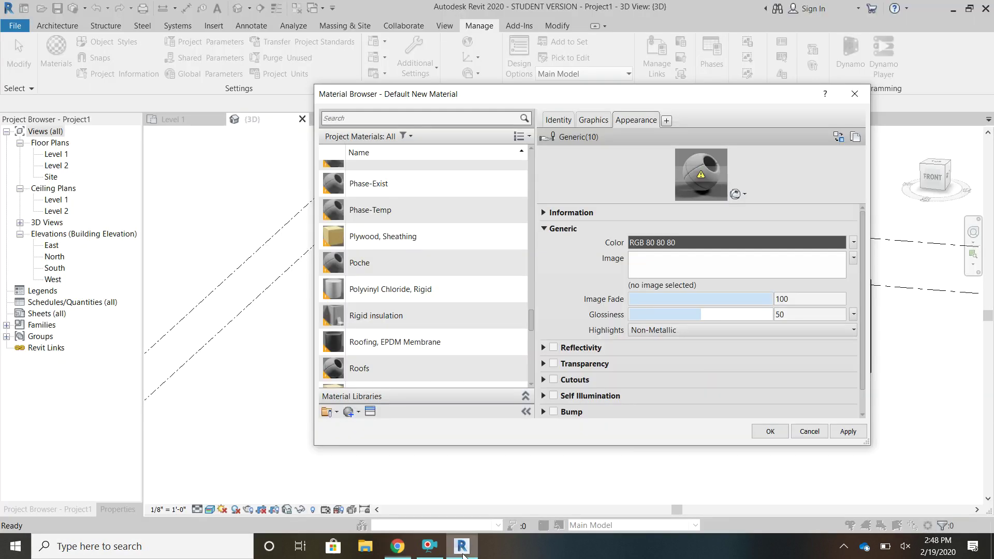
{"action": "left_click", "coordinate": [663, 268]}
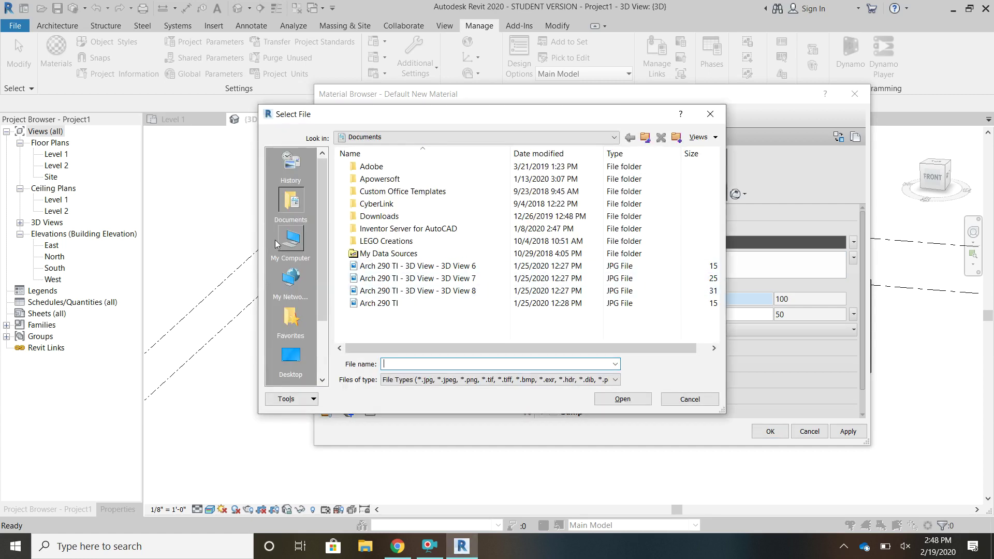
{"action": "left_click", "coordinate": [290, 176]}
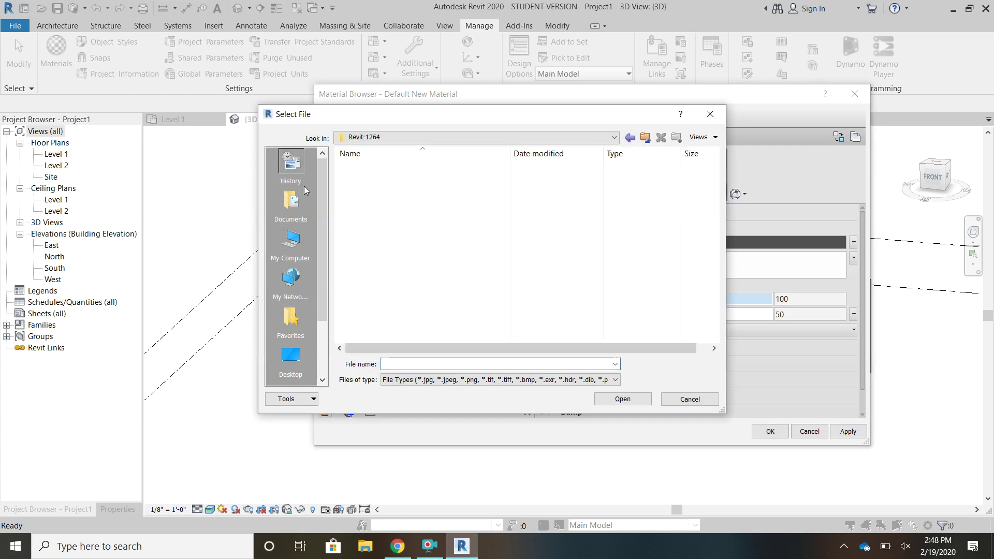
{"action": "left_click", "coordinate": [298, 189]}
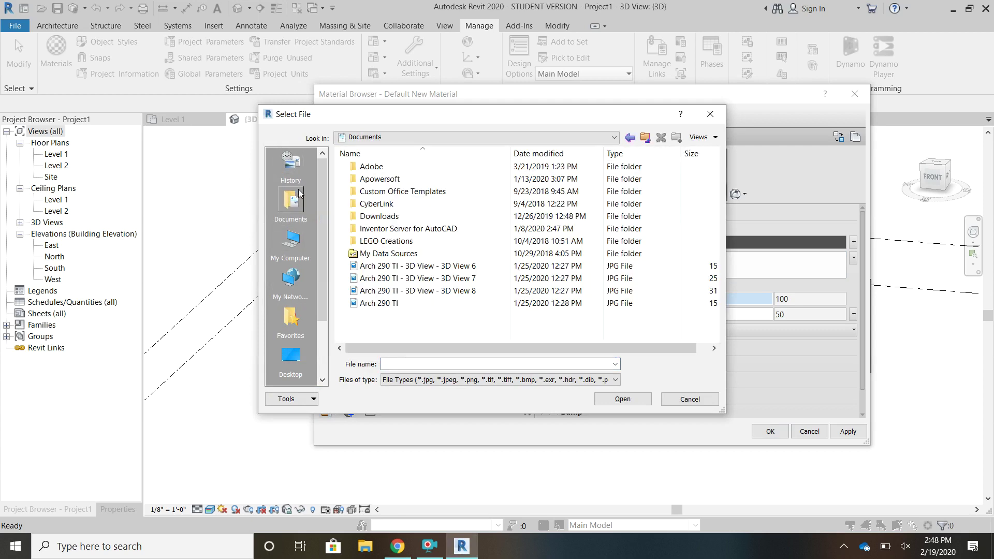
{"action": "left_click", "coordinate": [291, 241]}
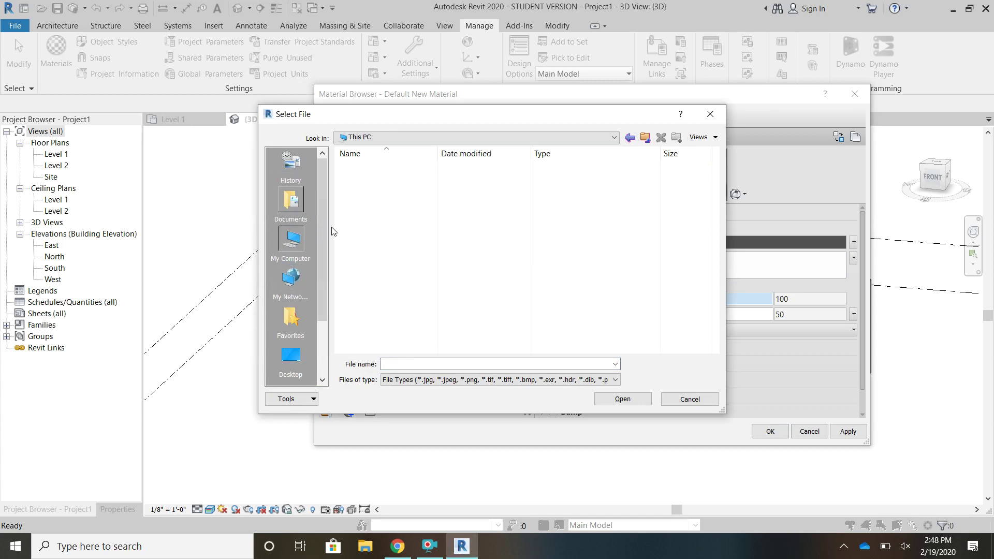
Browse Network, Desktop, Favorites and the US Imperial folder, ending on Desktop
{"action": "left_click", "coordinate": [287, 283]}
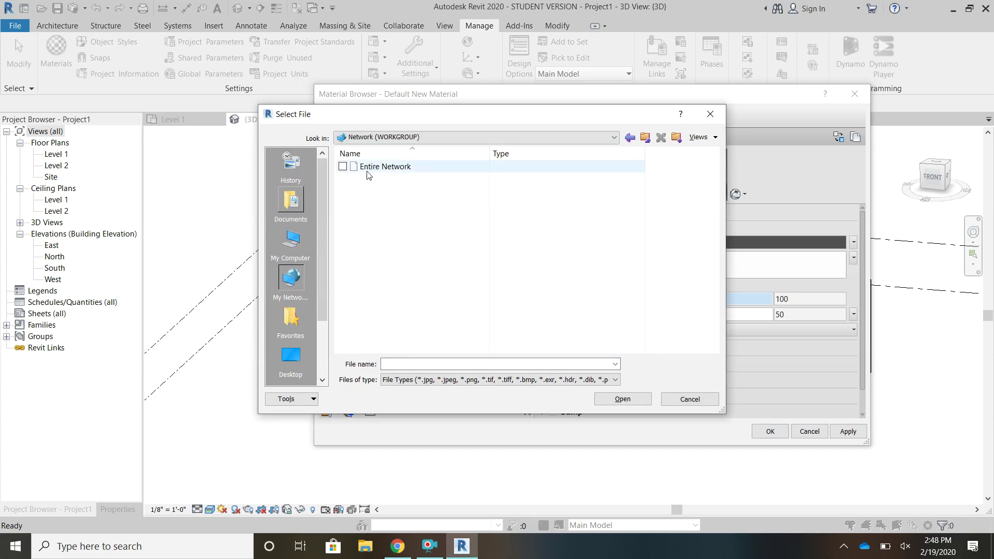
{"action": "left_click", "coordinate": [393, 137]}
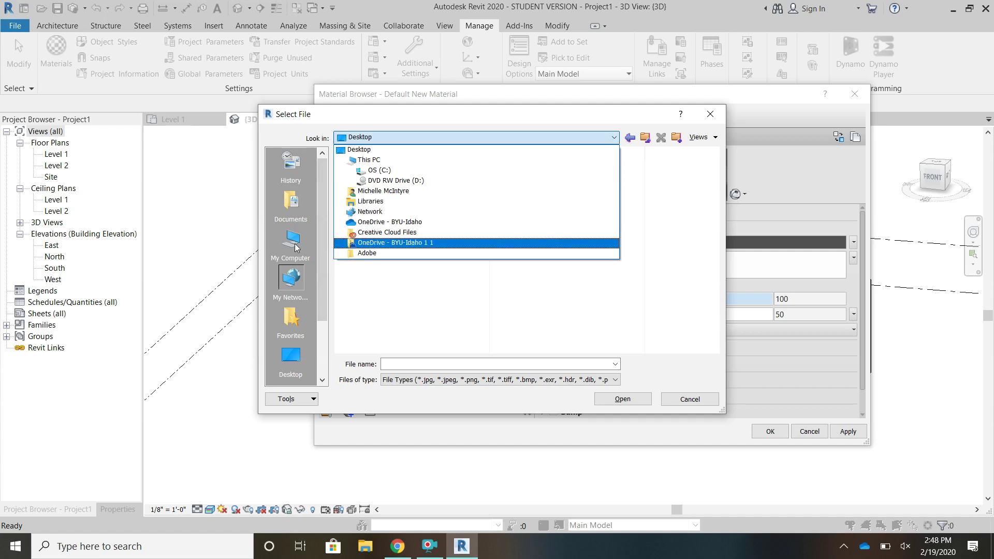
{"action": "left_click", "coordinate": [276, 246]}
{"action": "left_click", "coordinate": [292, 373]}
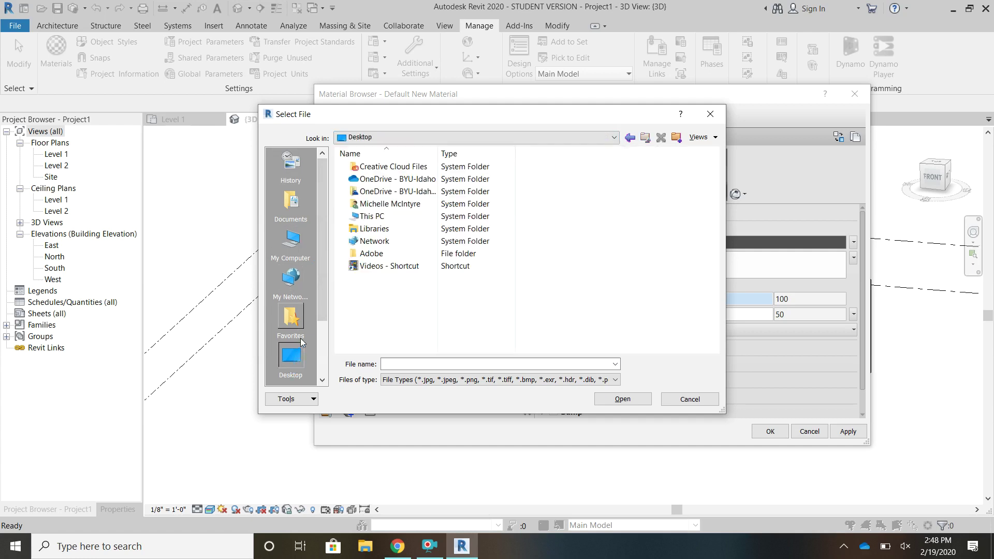
{"action": "left_click", "coordinate": [291, 320]}
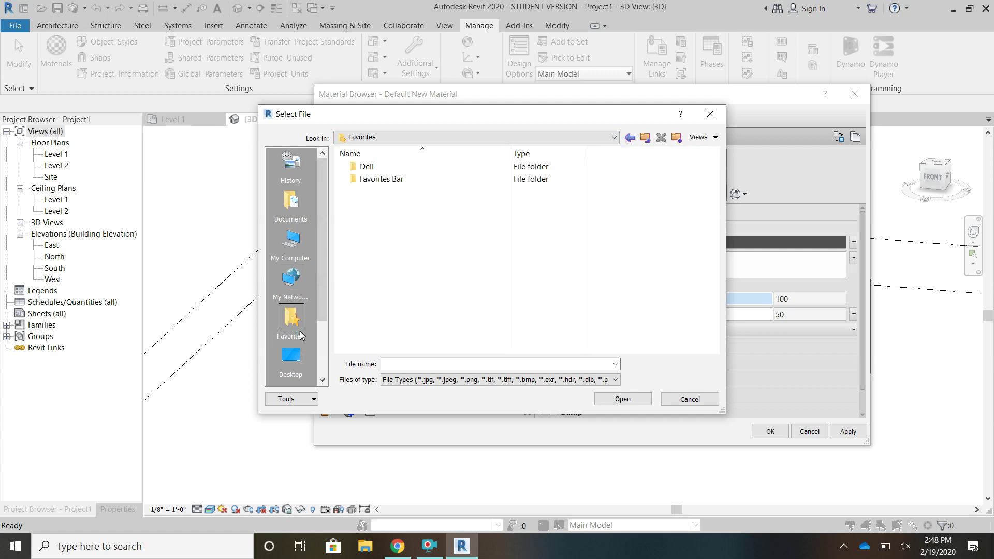
{"action": "scroll", "coordinate": [302, 352], "scroll_direction": "down", "scroll_amount": 2}
{"action": "left_click", "coordinate": [304, 316]}
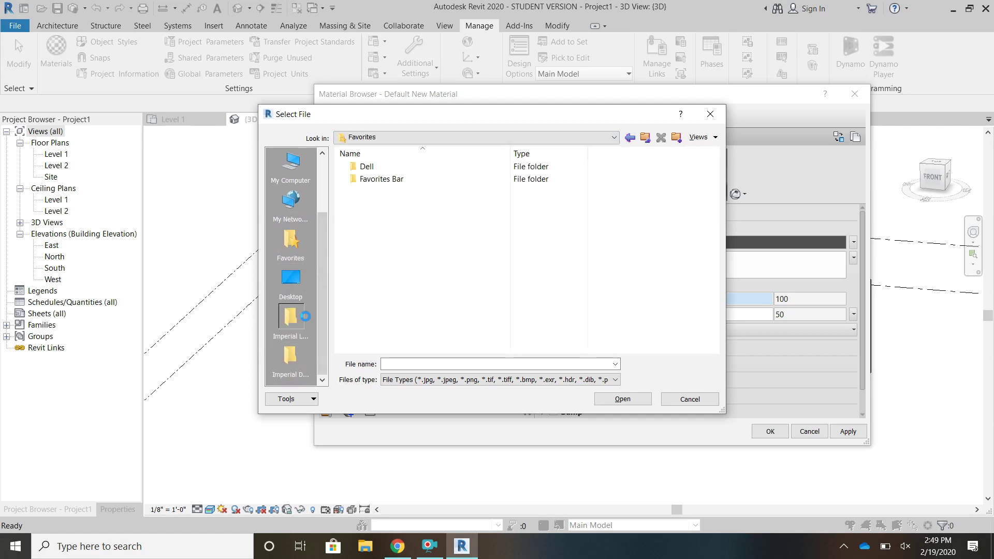
{"action": "left_click", "coordinate": [301, 293]}
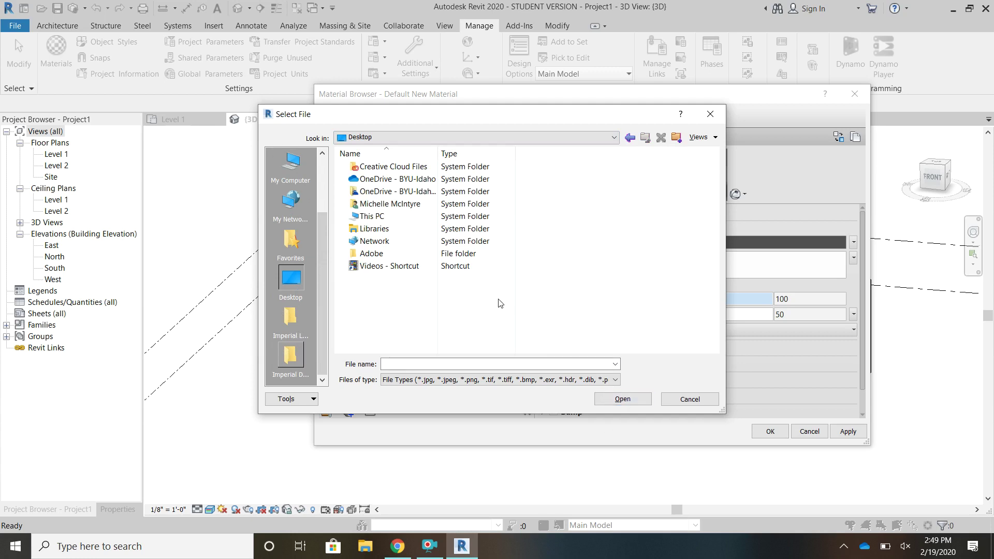
Dismiss the image file picker twice without choosing a new image
{"action": "left_click", "coordinate": [709, 114]}
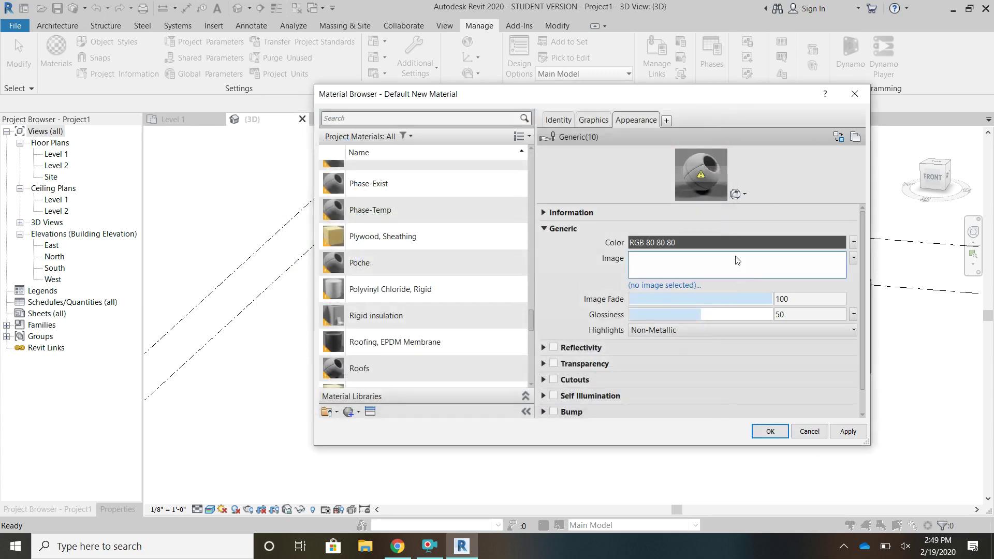
{"action": "left_click", "coordinate": [735, 268]}
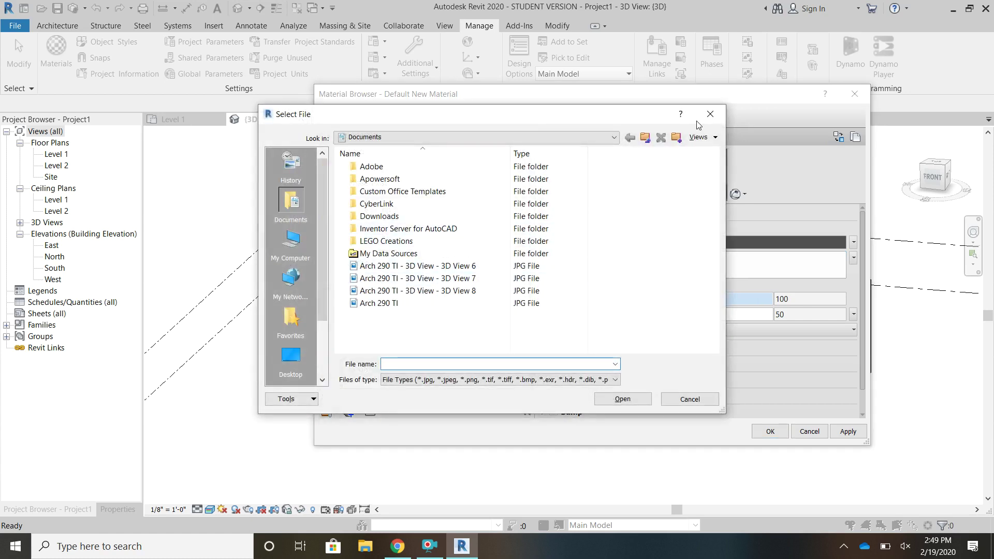
{"action": "left_click", "coordinate": [710, 115]}
Review the Plywood, Sheathing image texture in the Texture Editor, then close the Material Browser
{"action": "left_click", "coordinate": [412, 232]}
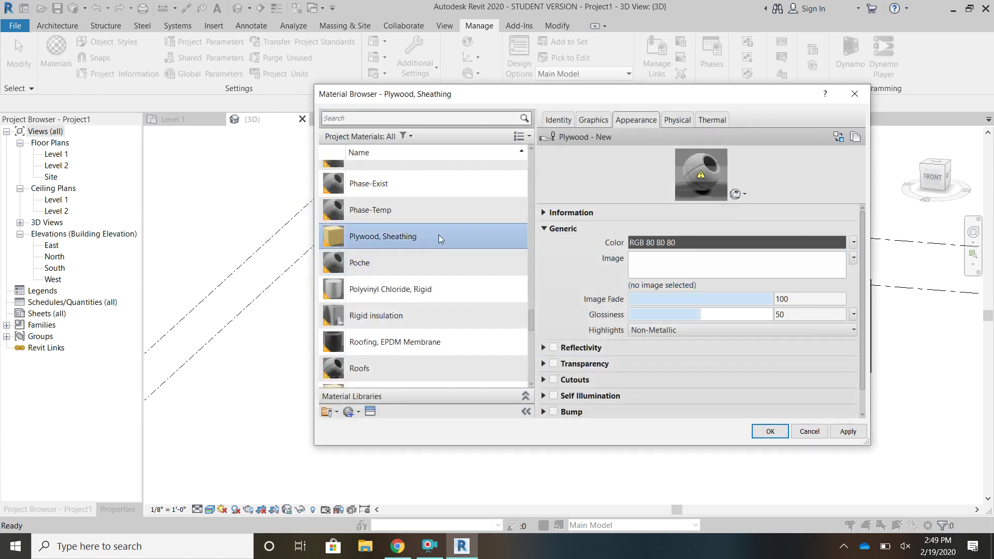
{"action": "left_click", "coordinate": [653, 269]}
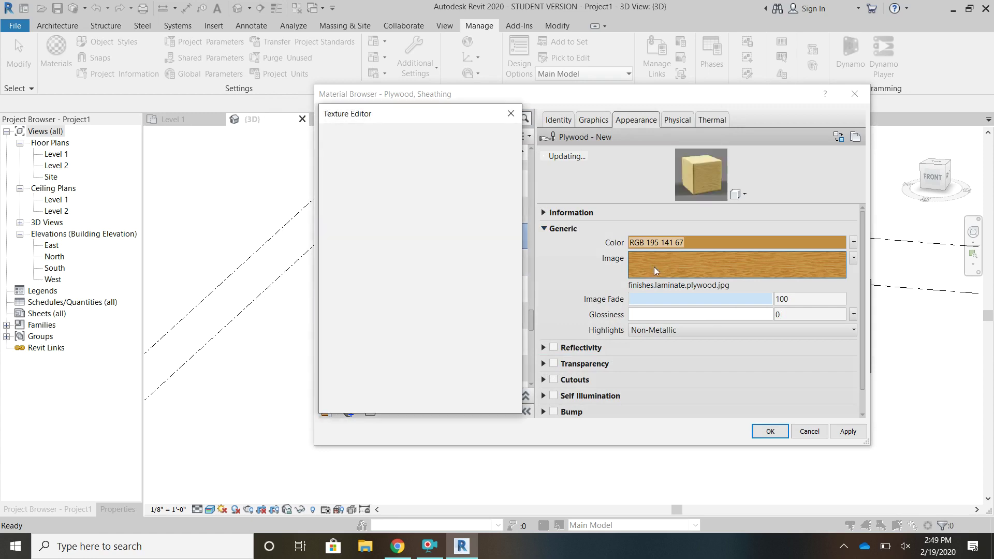
{"action": "scroll", "coordinate": [444, 359], "scroll_direction": "down", "scroll_amount": 1}
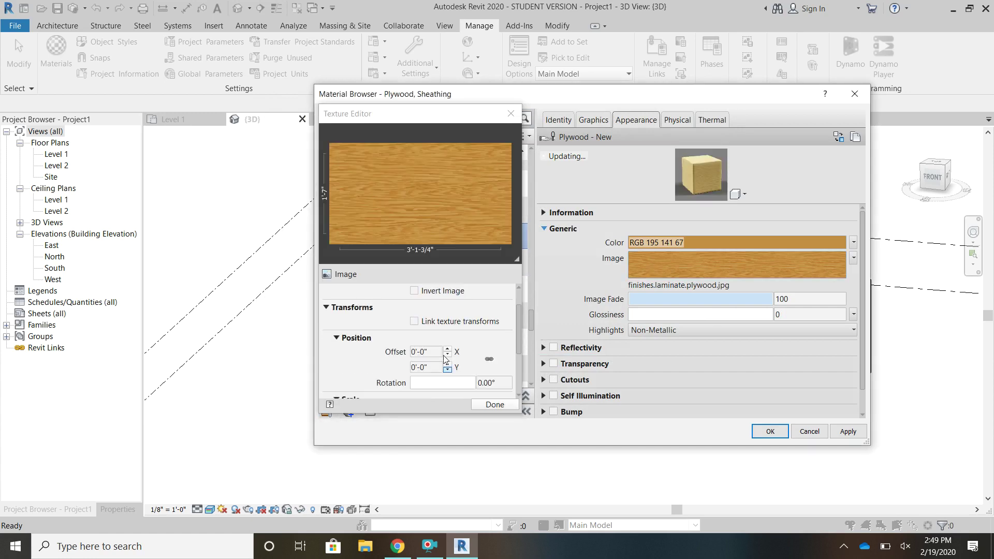
{"action": "scroll", "coordinate": [473, 374], "scroll_direction": "down", "scroll_amount": 3}
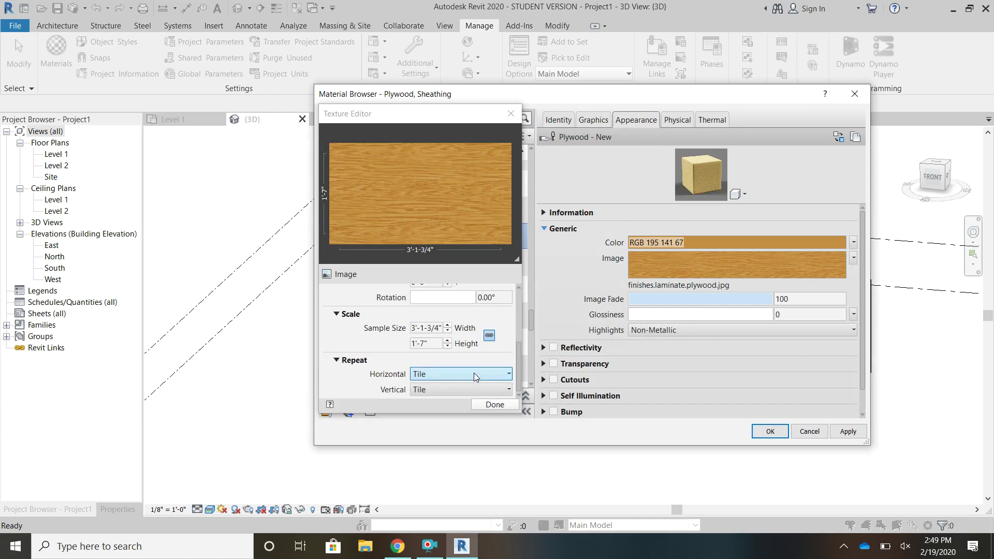
{"action": "left_click", "coordinate": [489, 406]}
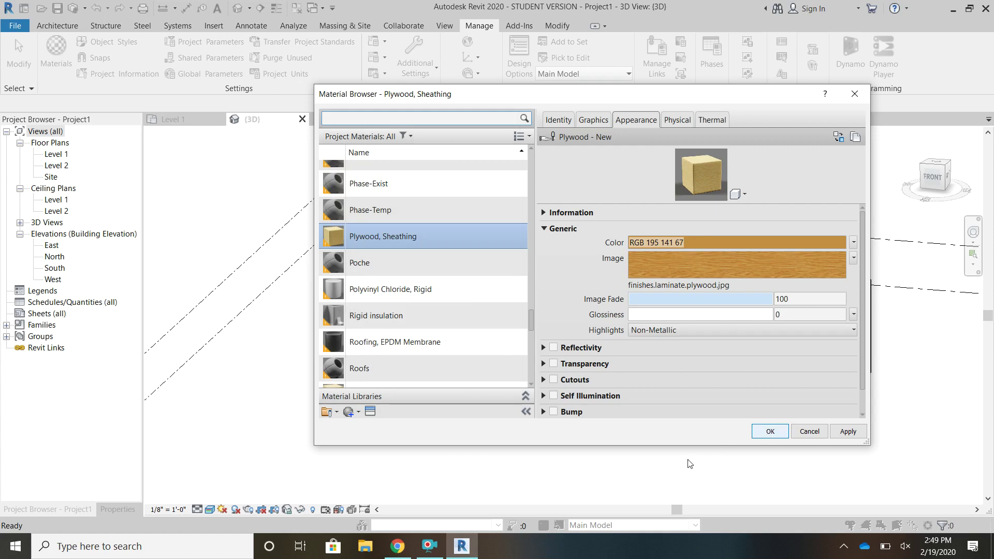
{"action": "left_click", "coordinate": [770, 432]}
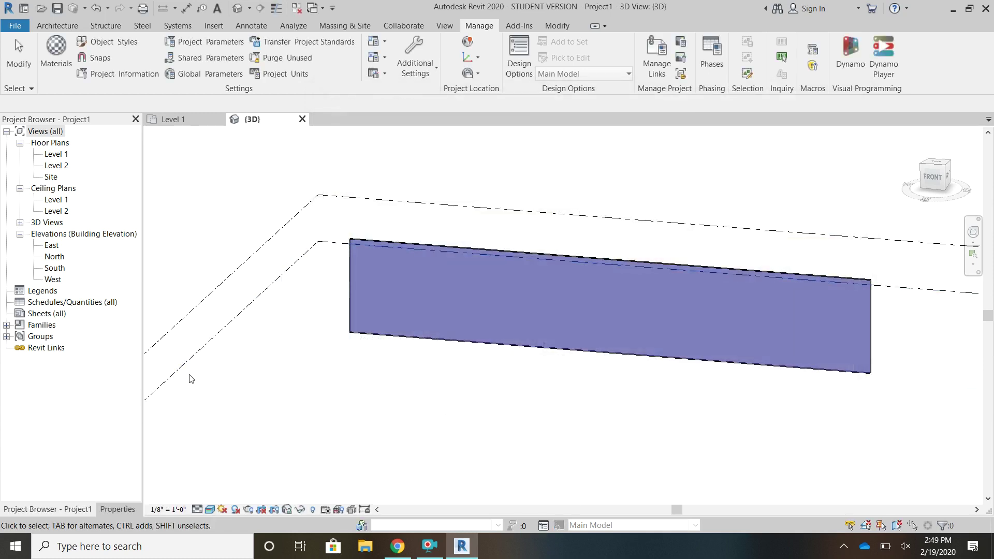